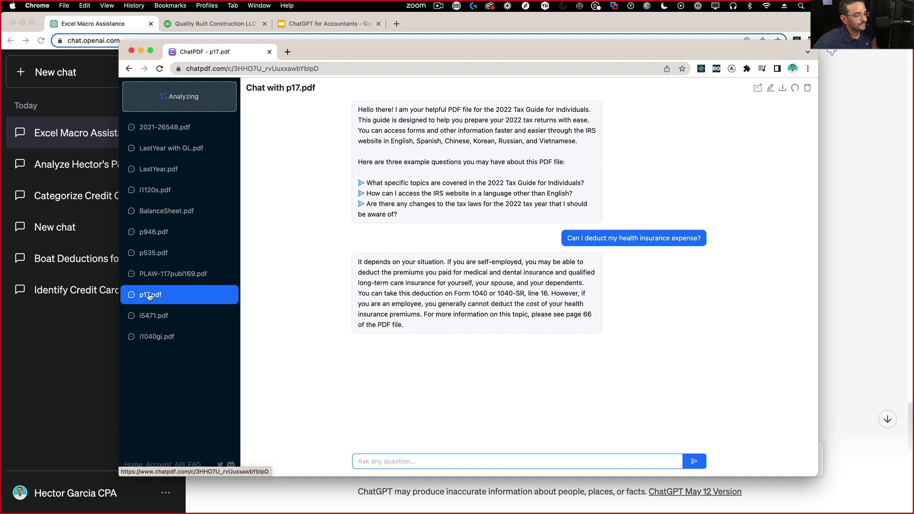
# - Search the web for 'p17 irs' and open the 2022 Publication 17 PDF from irs.gov
pyautogui.click(287, 52)
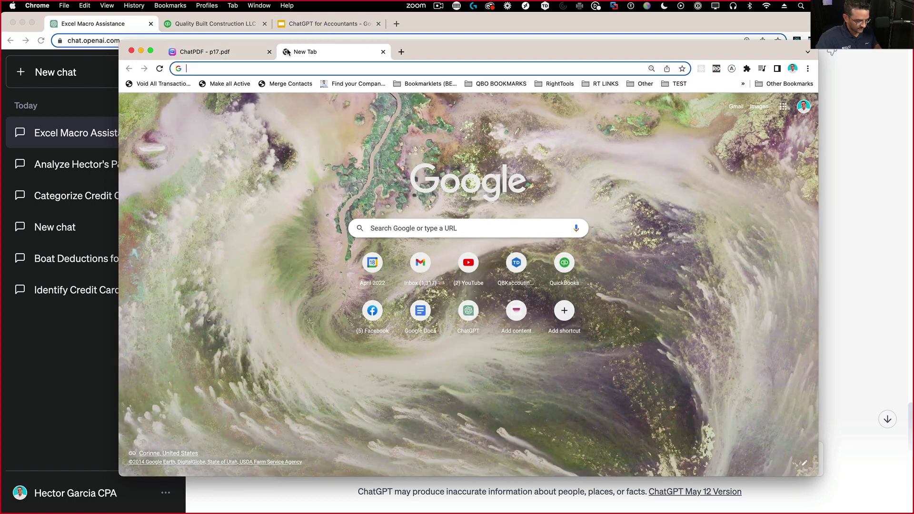
pyautogui.write('p17')
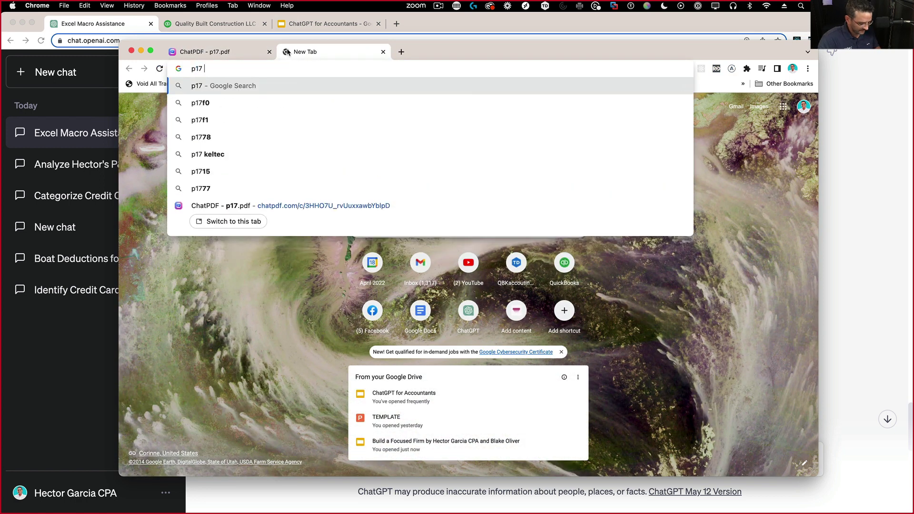
pyautogui.write(' irs')
pyautogui.press('Return')
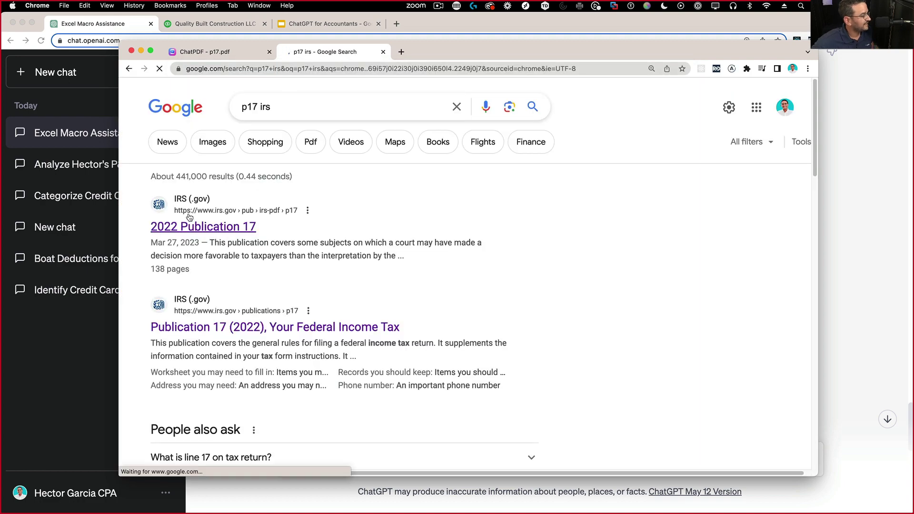
pyautogui.click(189, 217)
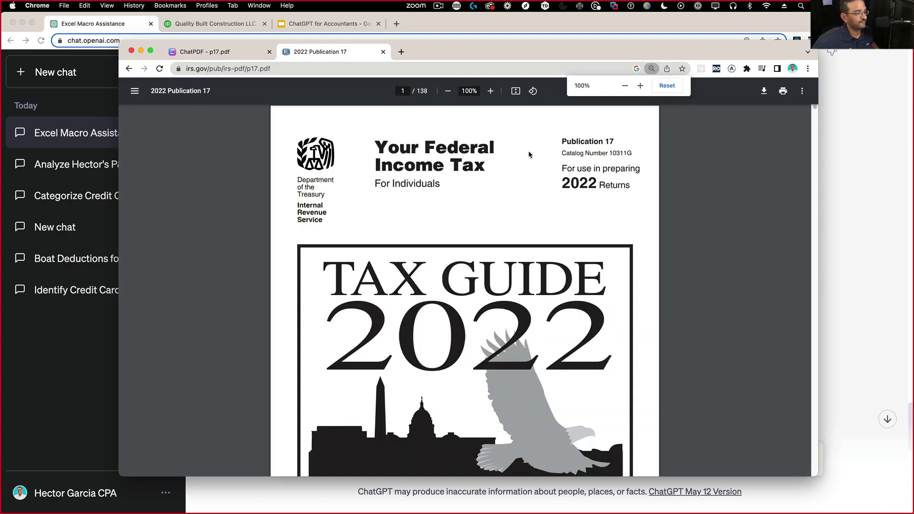
# - Scroll the Publication 17 PDF to page 20 with the Financially disabled rules
pyautogui.scroll(-3, 501, 211)
pyautogui.scroll(2, 459, 159)
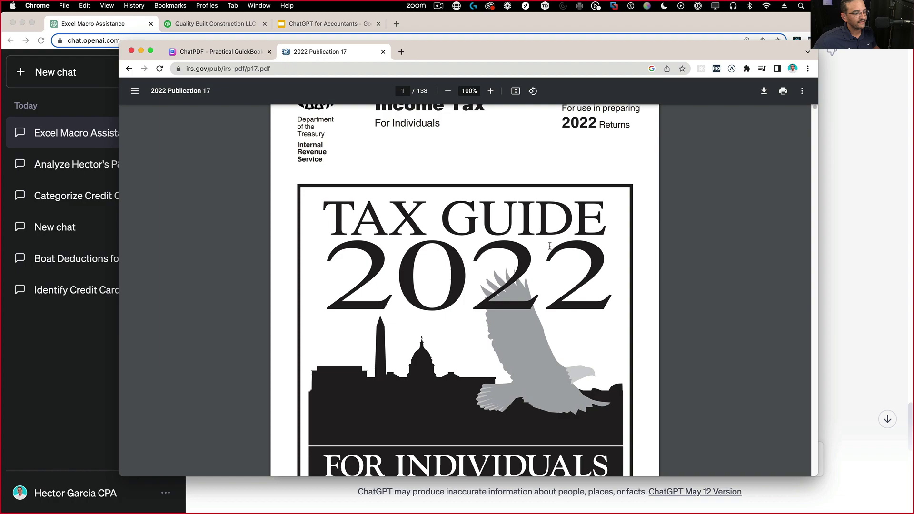
pyautogui.moveTo(812, 117); pyautogui.dragTo(826, 156)
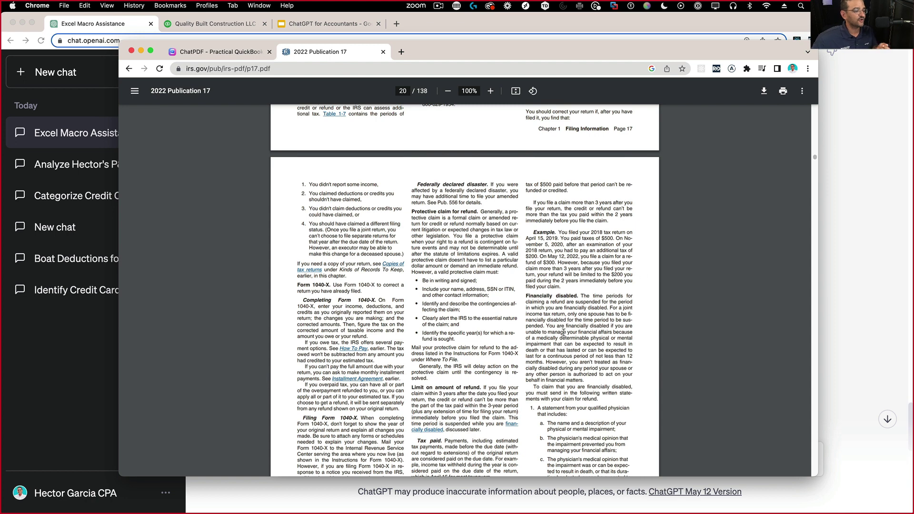
pyautogui.scroll(-1, 583, 337)
pyautogui.scroll(-1, 583, 337)
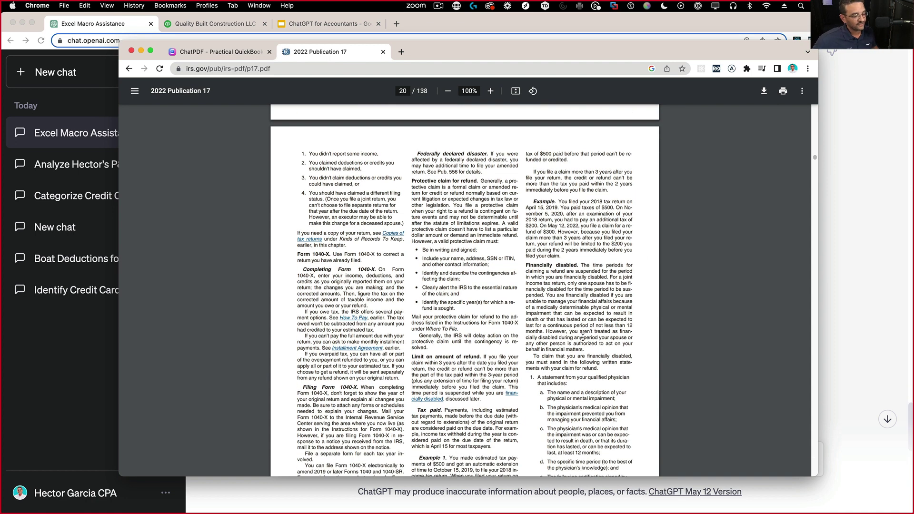
pyautogui.scroll(-1, 610, 300)
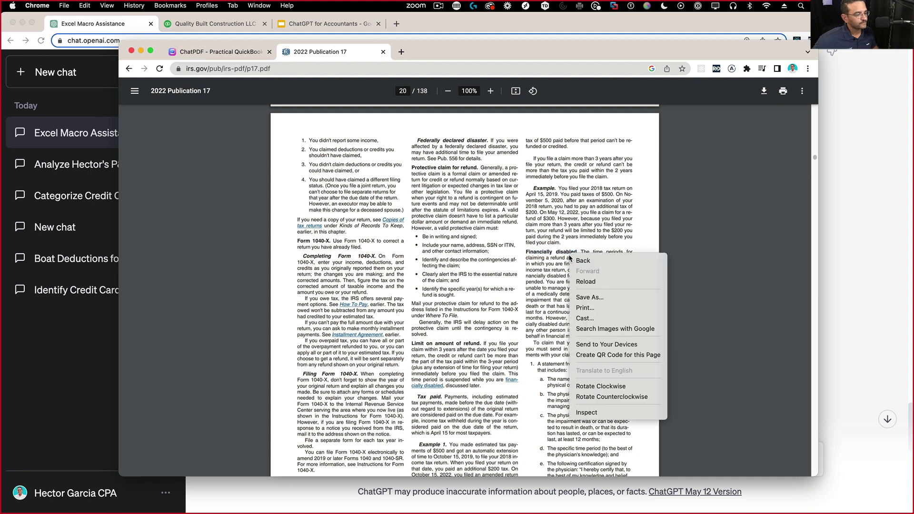
pyautogui.rightClick(573, 255)
pyautogui.click(566, 260)
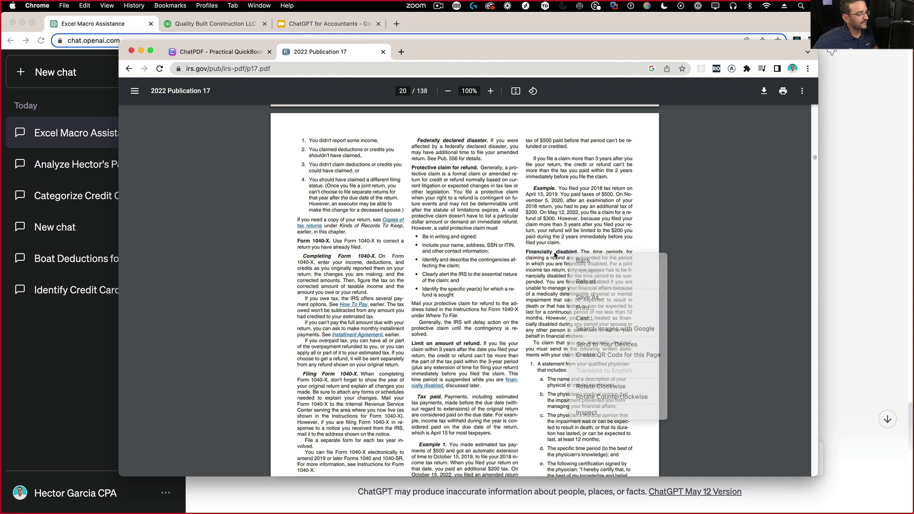
# - Switch to the ChatPDF window, then move and enlarge it
pyautogui.click(218, 53)
pyautogui.moveTo(453, 57); pyautogui.dragTo(363, 33)
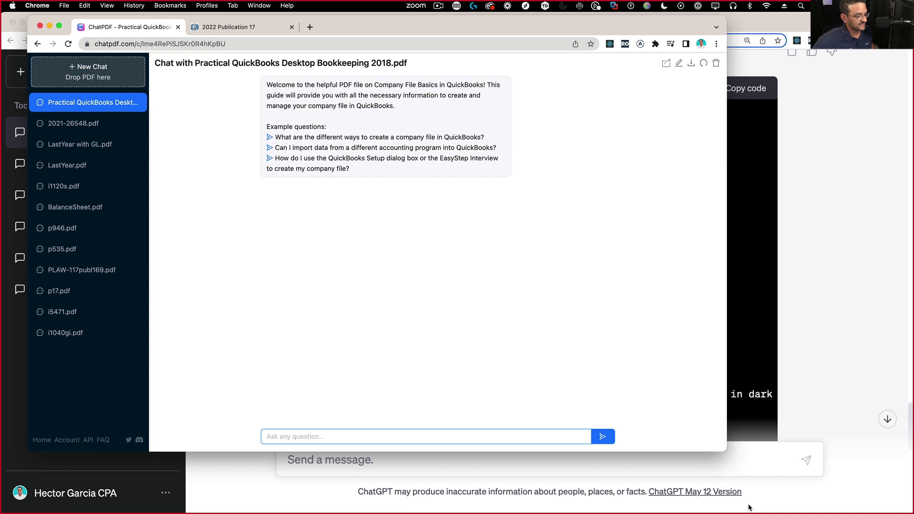
pyautogui.moveTo(723, 449); pyautogui.dragTo(911, 497)
# - In the p17.pdf chat, paste and send the 'financial disabled' question, then select the page-20 answer
pyautogui.click(103, 350)
pyautogui.rightClick(352, 480)
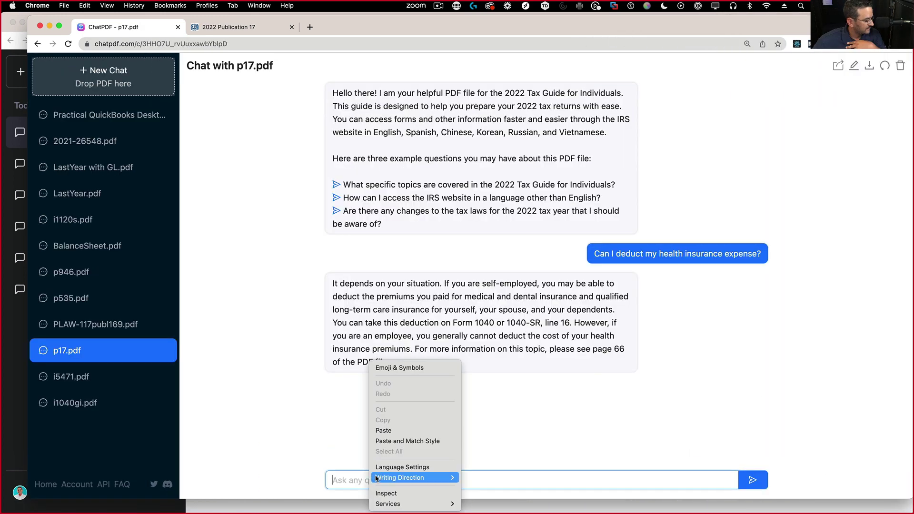
pyautogui.click(383, 431)
pyautogui.press('Return')
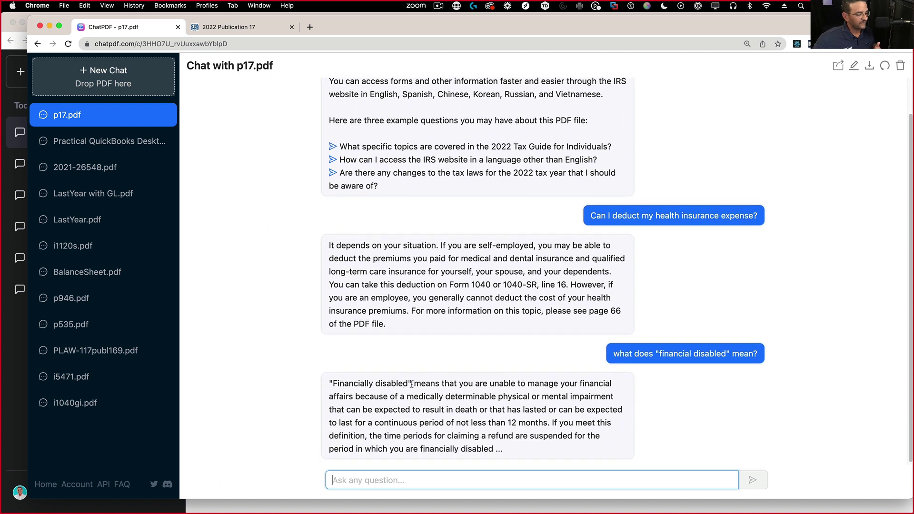
pyautogui.moveTo(328, 383); pyautogui.dragTo(572, 443)
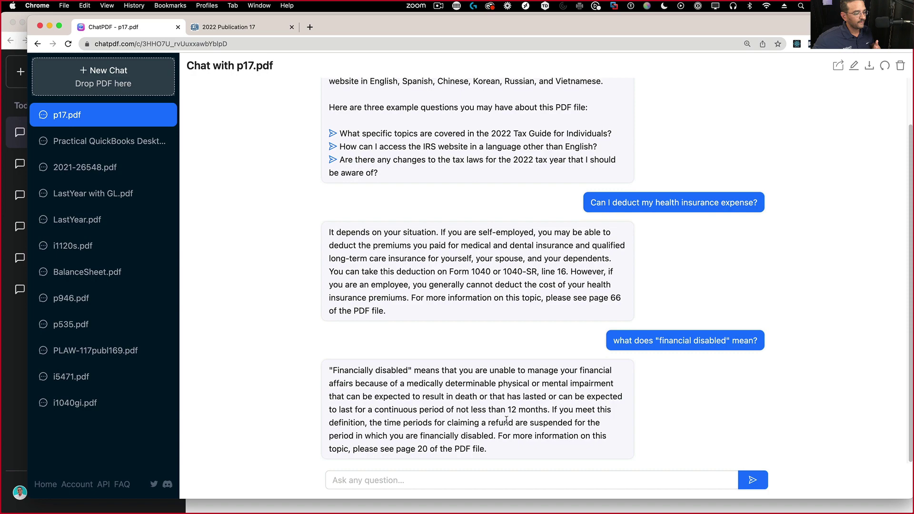
# - Google the question what does "financial disabled" mean? in a new tab
pyautogui.click(308, 27)
pyautogui.write('google.com')
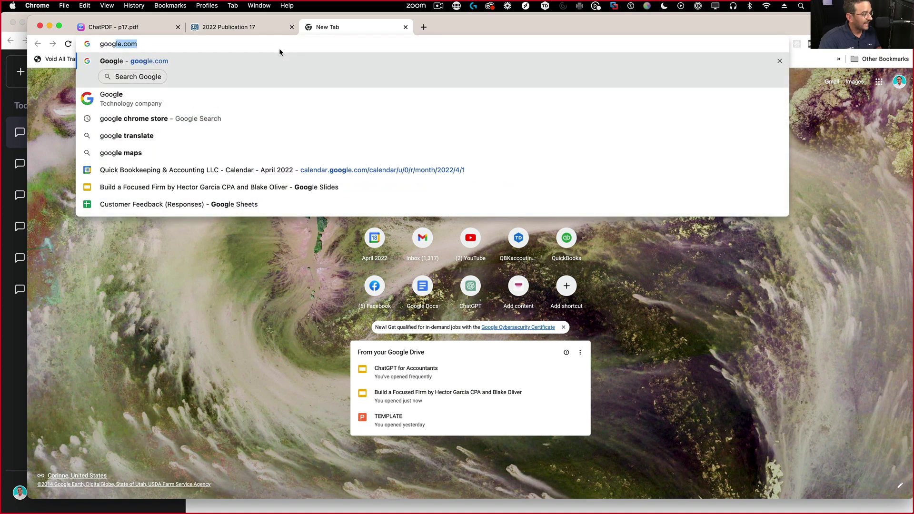
pyautogui.press('Return')
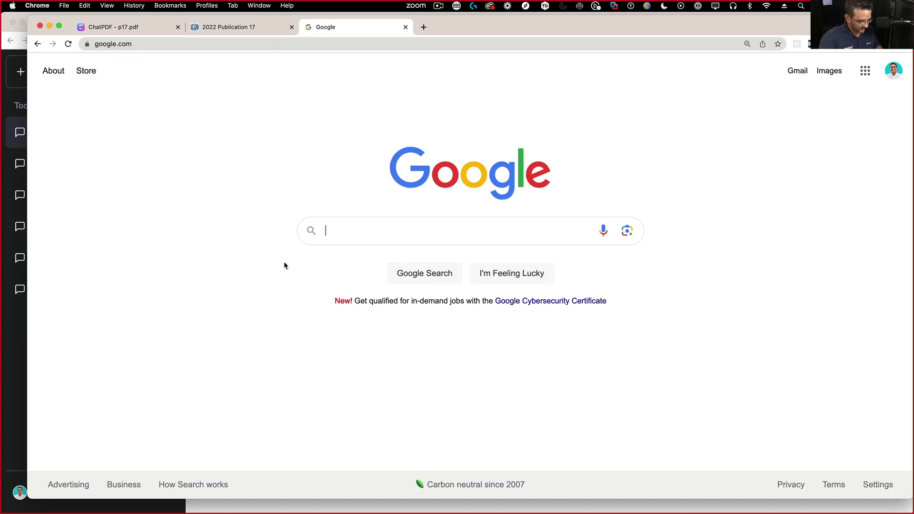
pyautogui.write('what does')
pyautogui.write('what does "financial disabled" mean?')
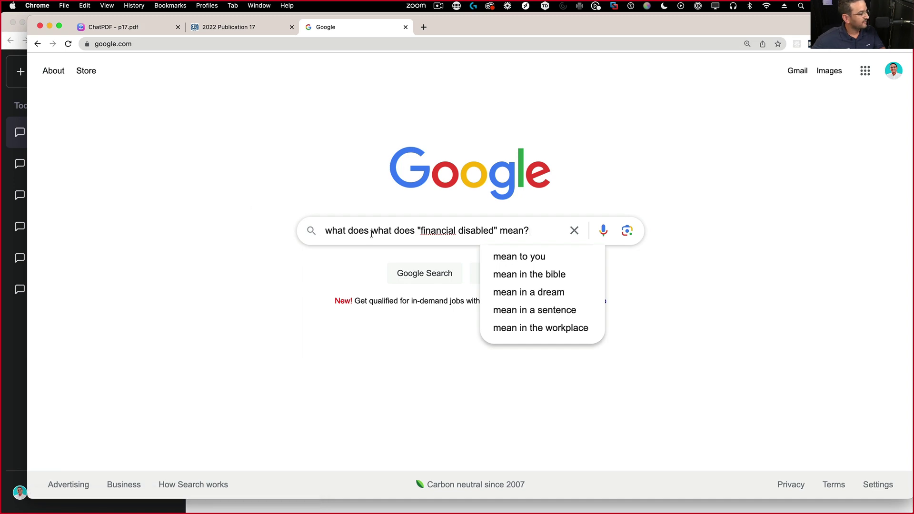
pyautogui.moveTo(371, 233); pyautogui.dragTo(317, 233)
pyautogui.press('BackSpace')
pyautogui.press('Return')
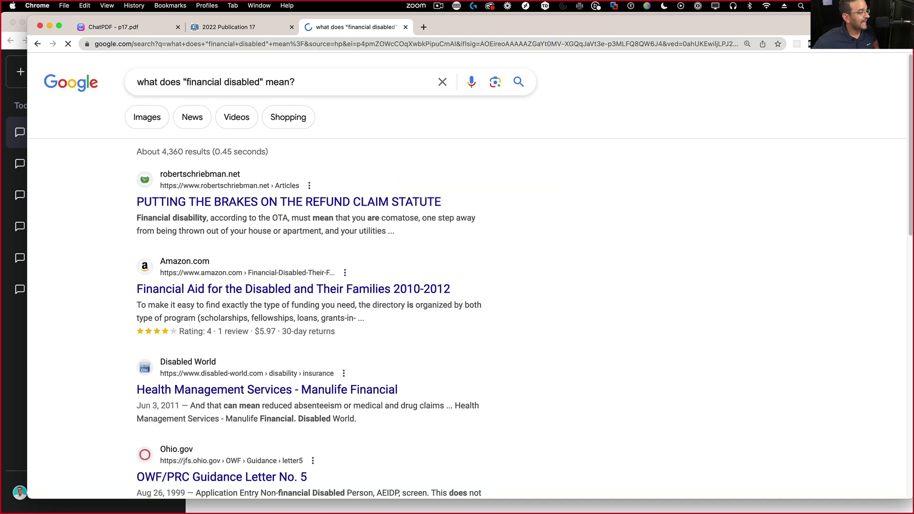
# - Scroll through the roughly 4,360 results, finding no clear tax definition
pyautogui.scroll(-3, 515, 281)
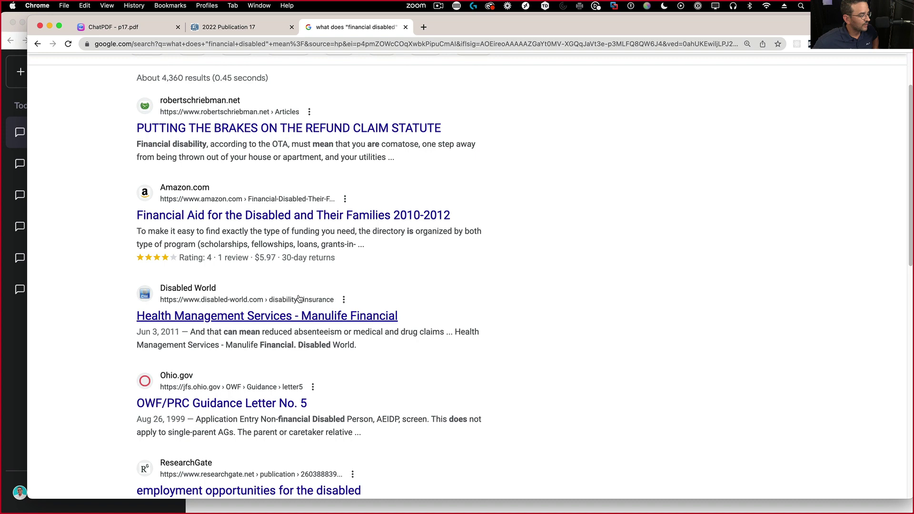
pyautogui.scroll(-10, 564, 318)
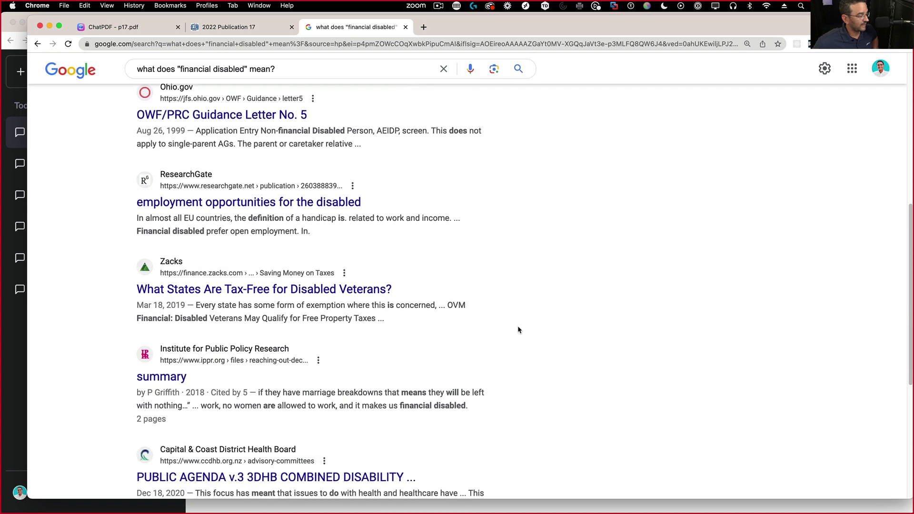
pyautogui.scroll(-8, 518, 330)
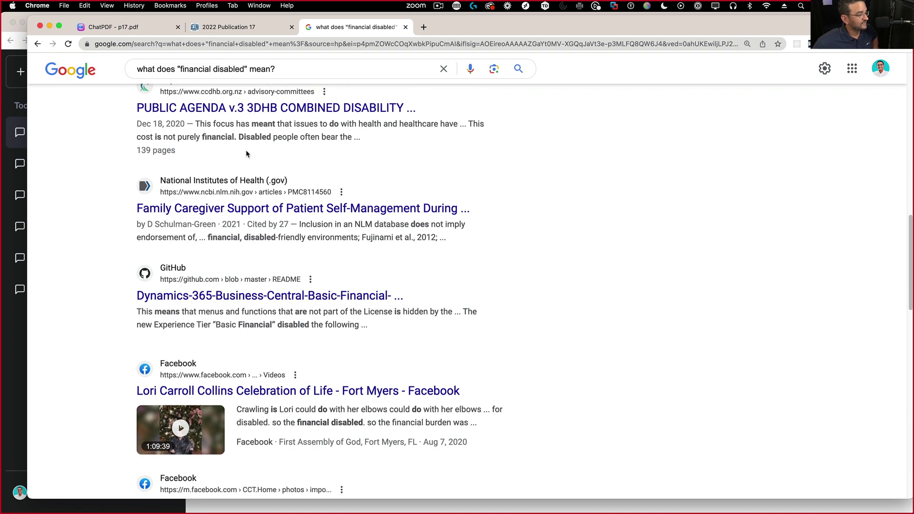
pyautogui.scroll(-4, 247, 153)
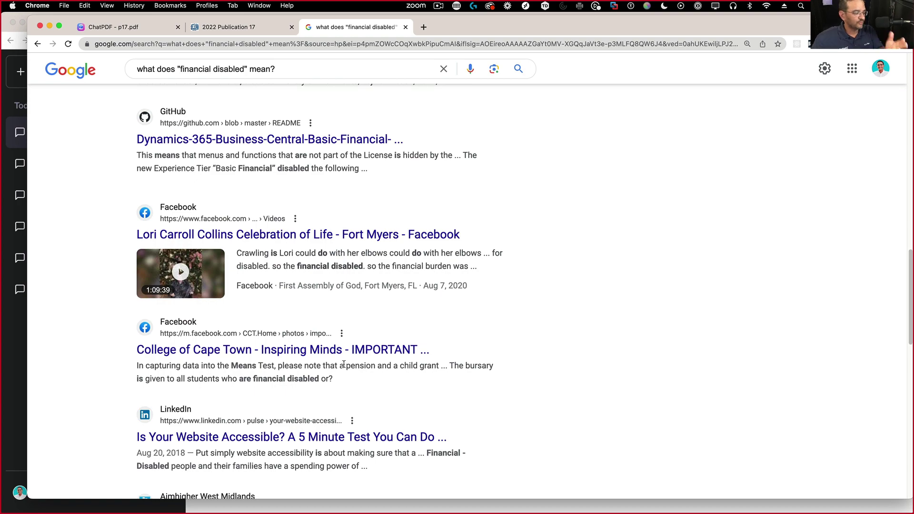
pyautogui.scroll(-8, 344, 364)
pyautogui.scroll(3, 380, 236)
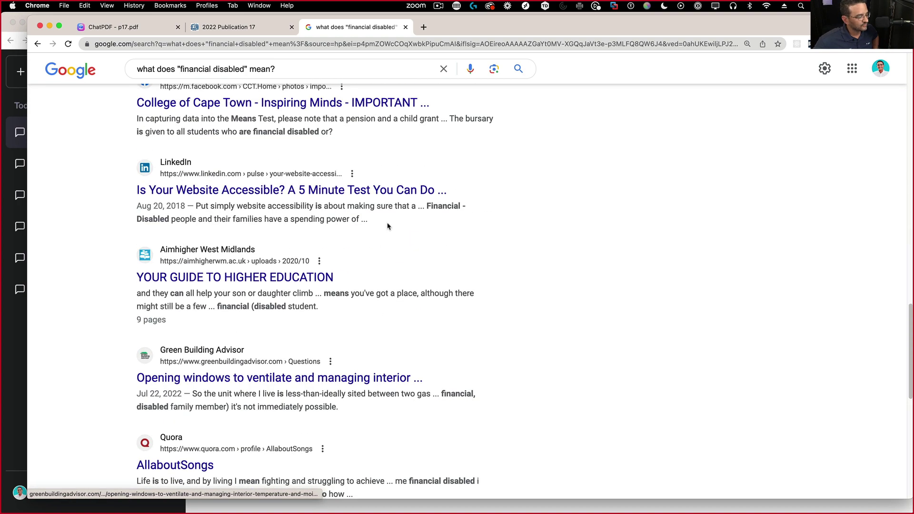
pyautogui.scroll(15, 387, 226)
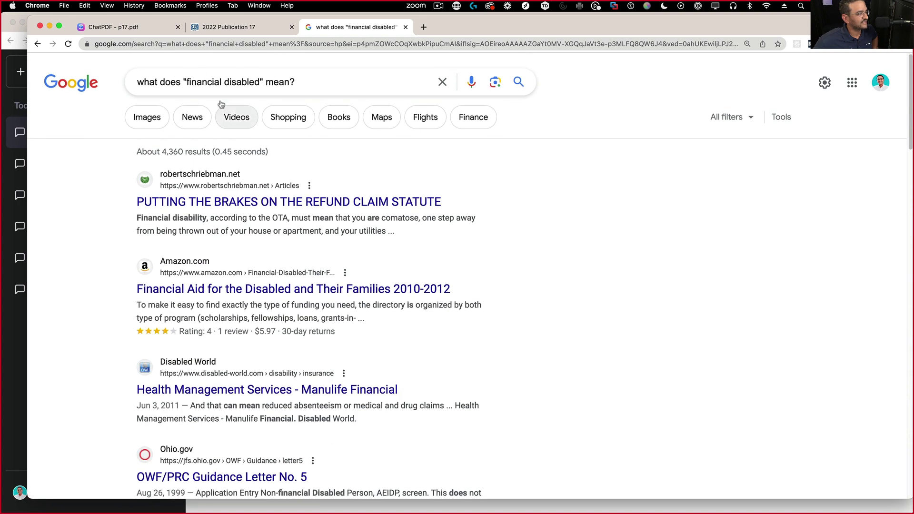
# - Compare the Financially disabled passage on page 20 with ChatPDF's answer
pyautogui.click(229, 26)
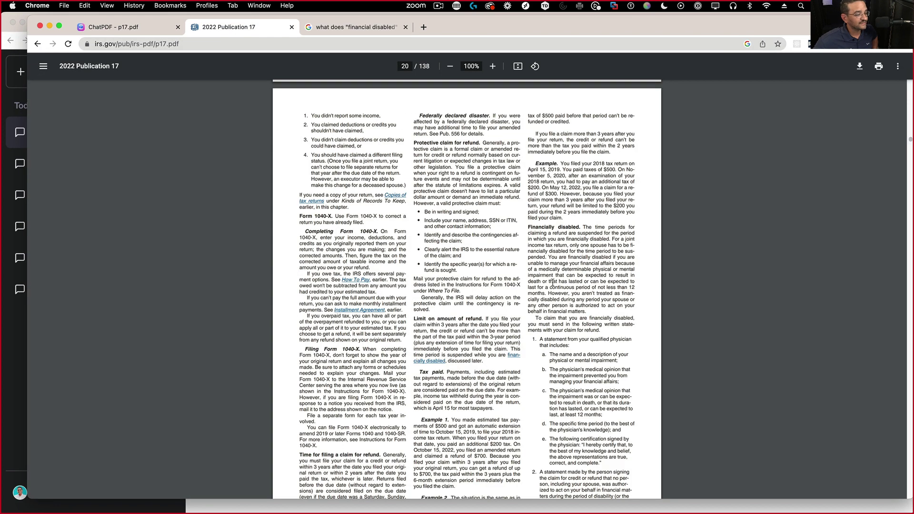
pyautogui.moveTo(527, 227); pyautogui.dragTo(637, 459)
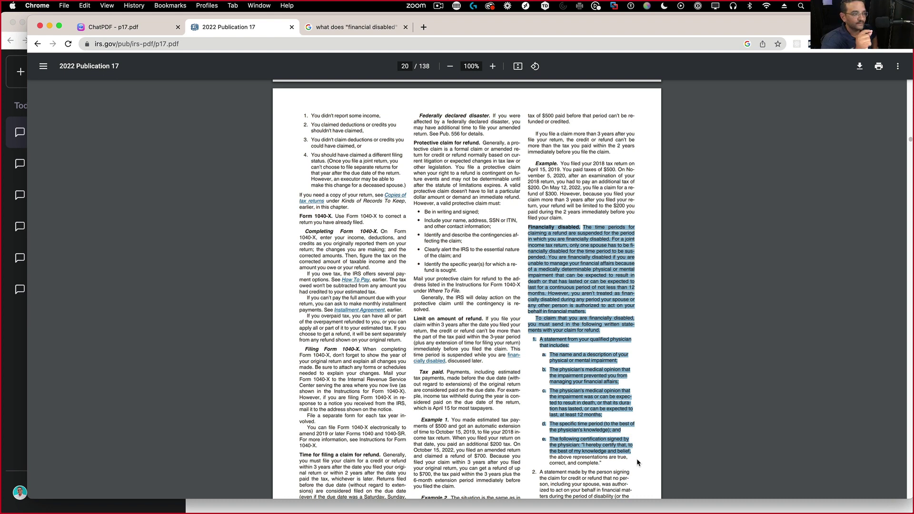
pyautogui.click(594, 276)
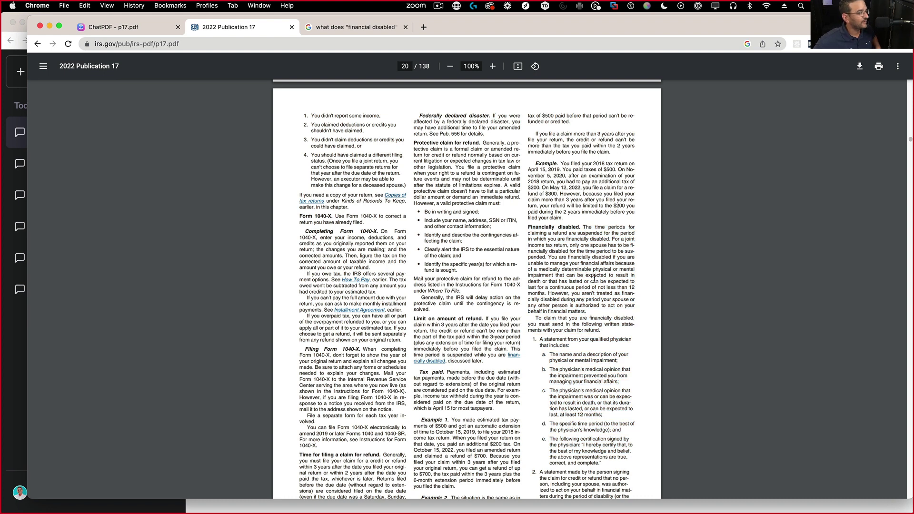
pyautogui.click(109, 26)
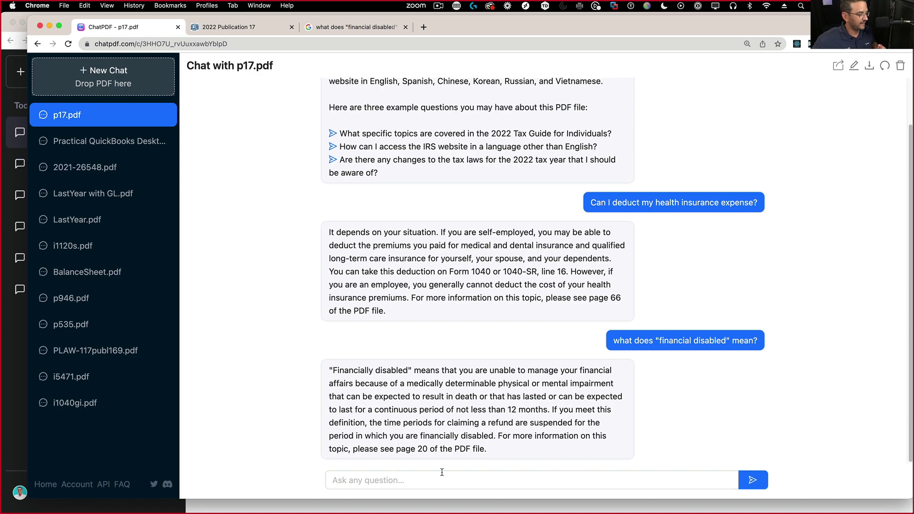
# - Recheck page 20's written statements passage, then return to the p17 chat
pyautogui.click(333, 26)
pyautogui.click(238, 27)
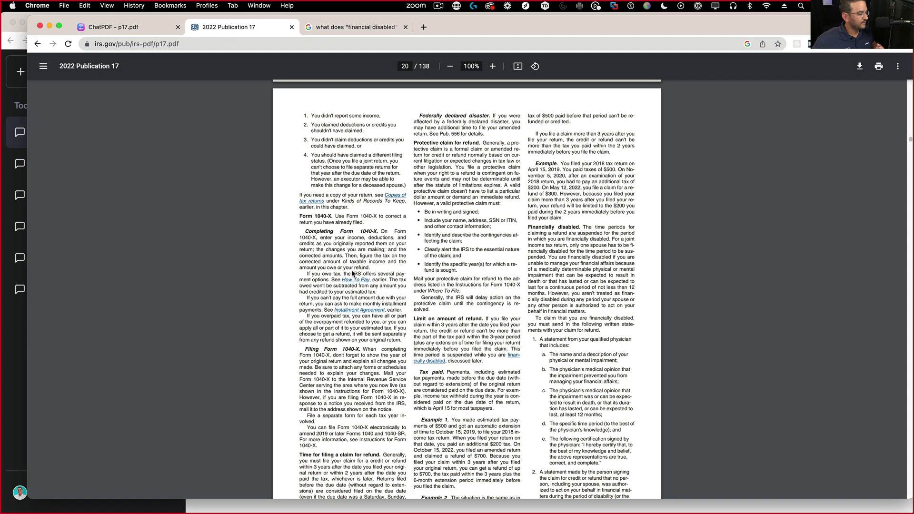
pyautogui.scroll(-5, 584, 421)
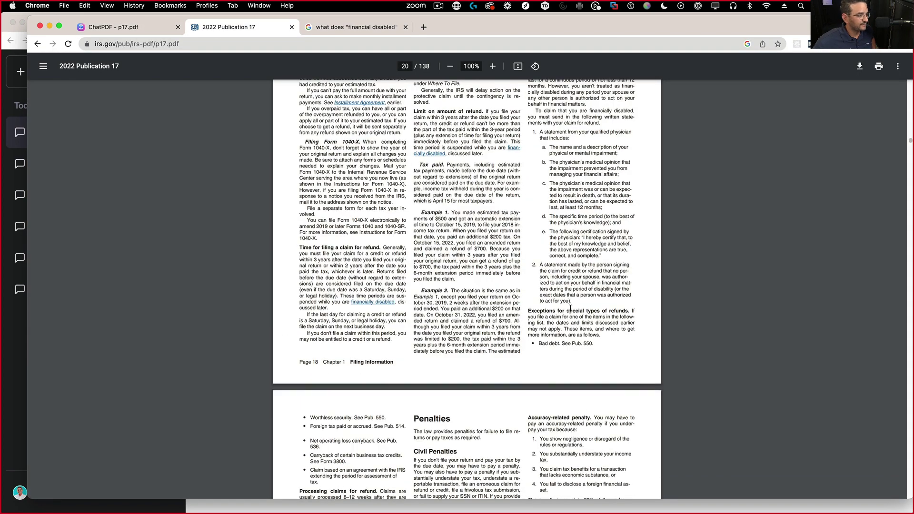
pyautogui.scroll(1, 619, 182)
pyautogui.moveTo(576, 132); pyautogui.dragTo(609, 146)
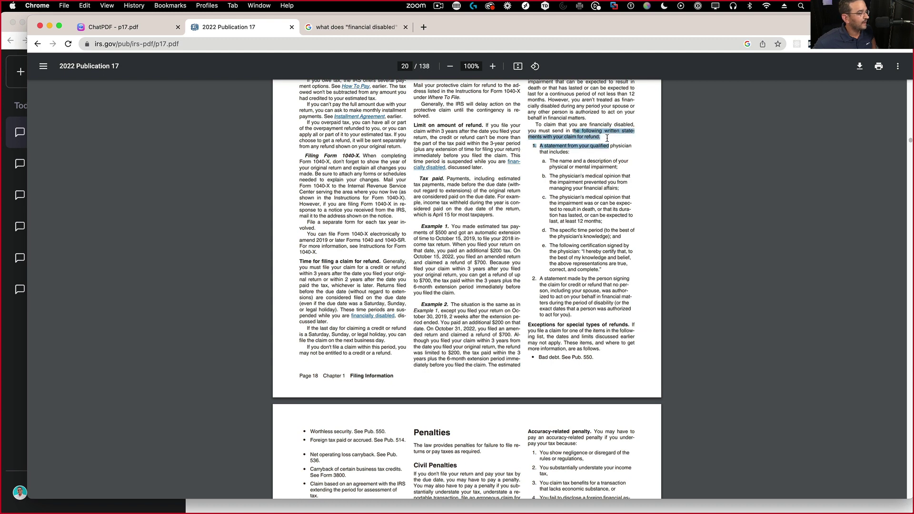
pyautogui.click(52, 75)
pyautogui.click(111, 27)
# - Ask the p17 chat 'which doctor statements would I need?' and zoom in on the page-20 answer
pyautogui.click(404, 479)
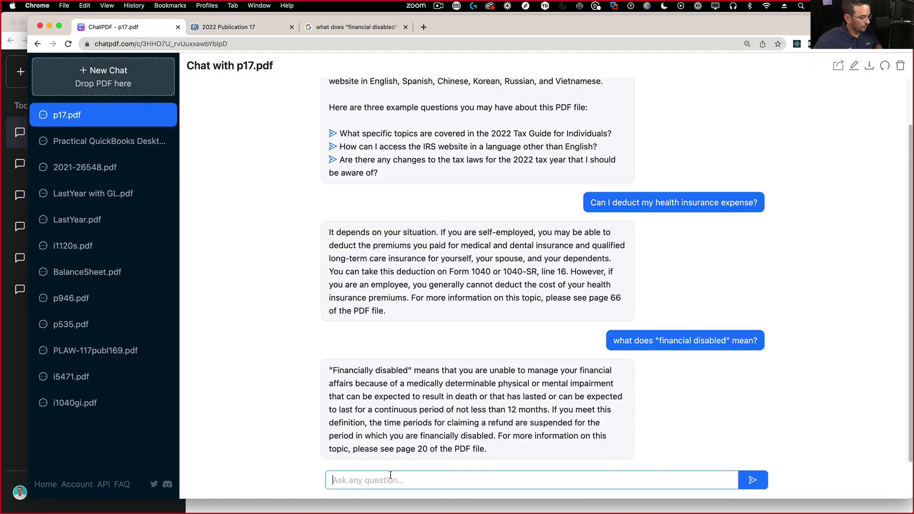
pyautogui.write('which doc')
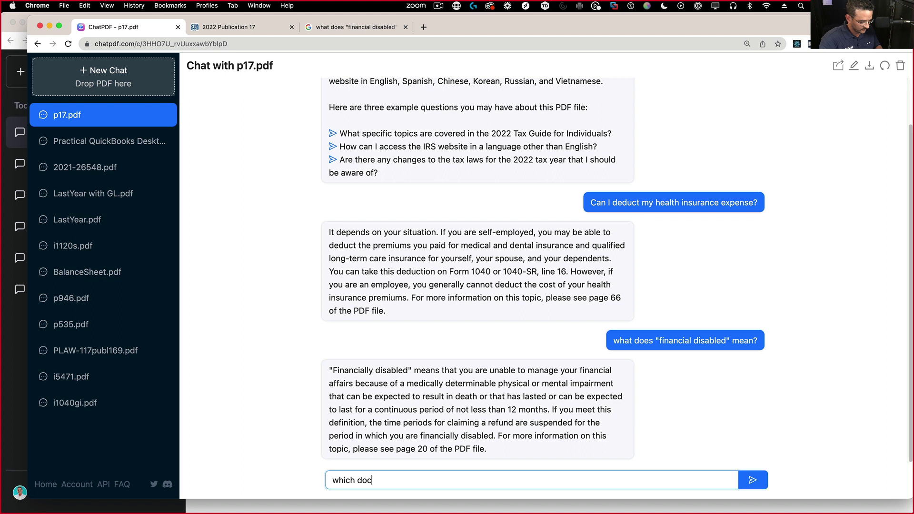
pyautogui.write('tor stateme')
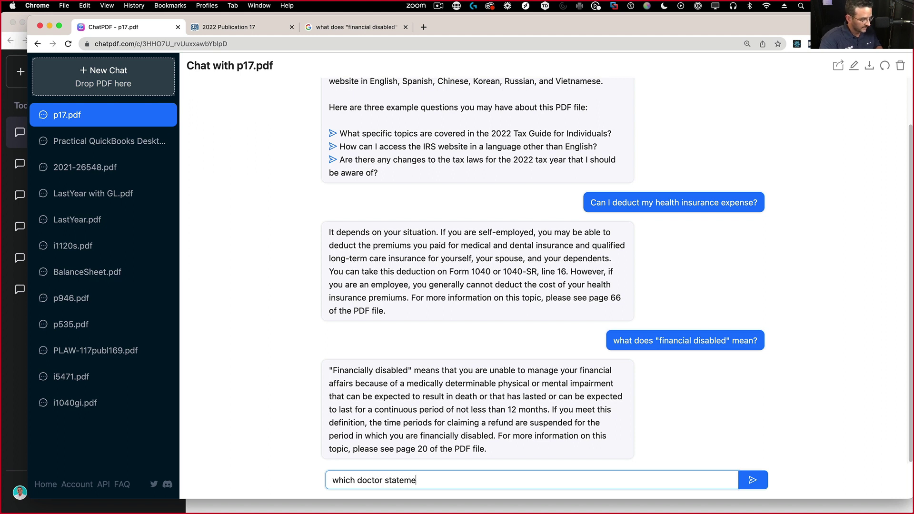
pyautogui.write('nts would I need?')
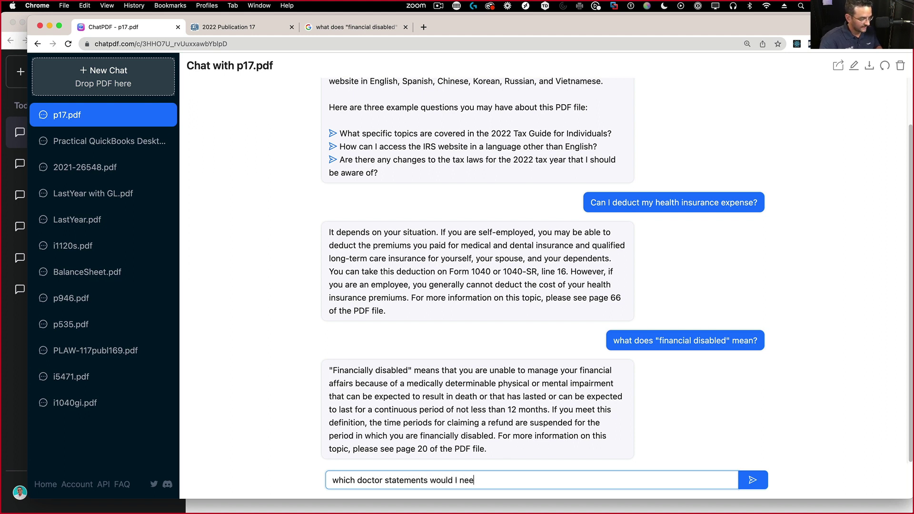
pyautogui.press('Return')
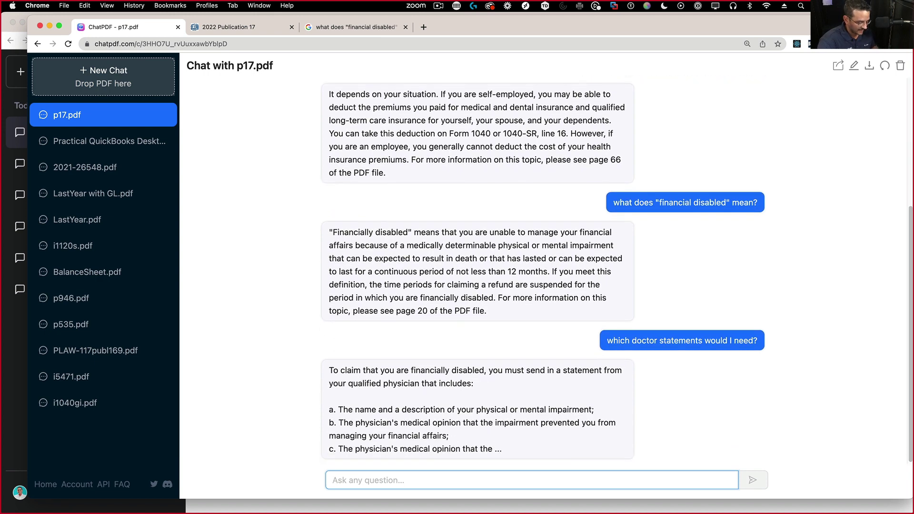
pyautogui.press('super+equal')
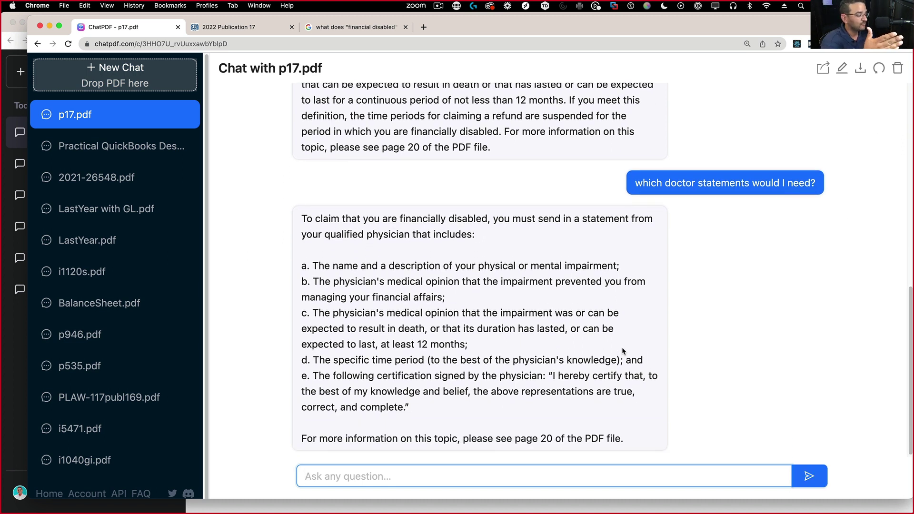
# - Browse the QuickBooks book in Acrobat past the printing lists and expense reports sections
pyautogui.press('super+Tab')
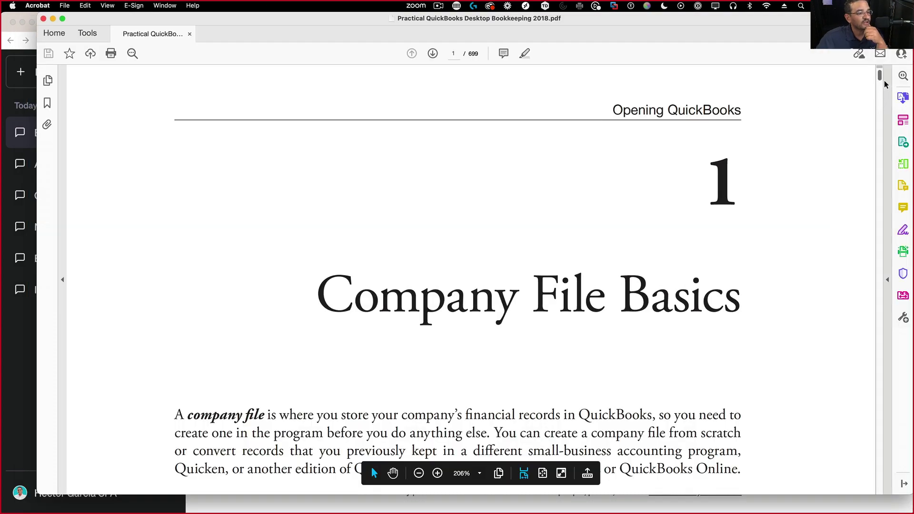
pyautogui.moveTo(884, 81); pyautogui.dragTo(883, 158)
pyautogui.scroll(-15, 882, 184)
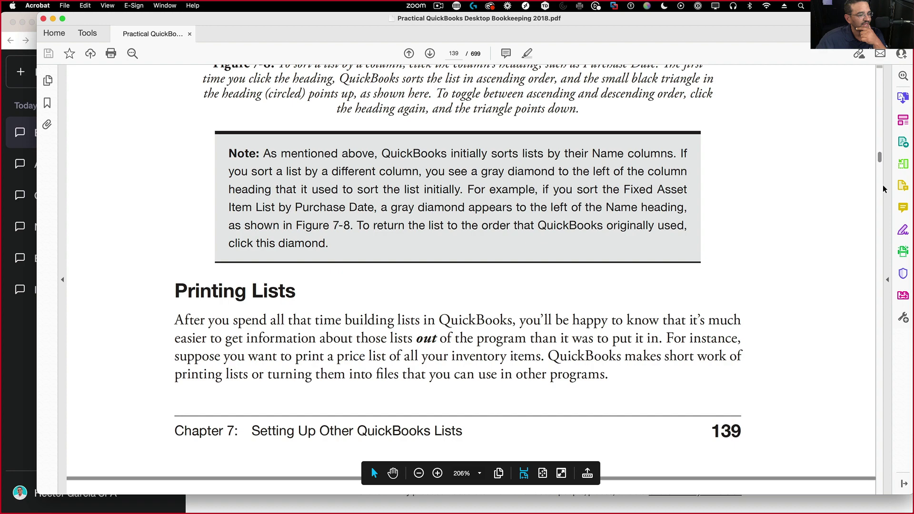
pyautogui.keyDown('shift'); pyautogui.click(476, 244); pyautogui.keyUp('shift')
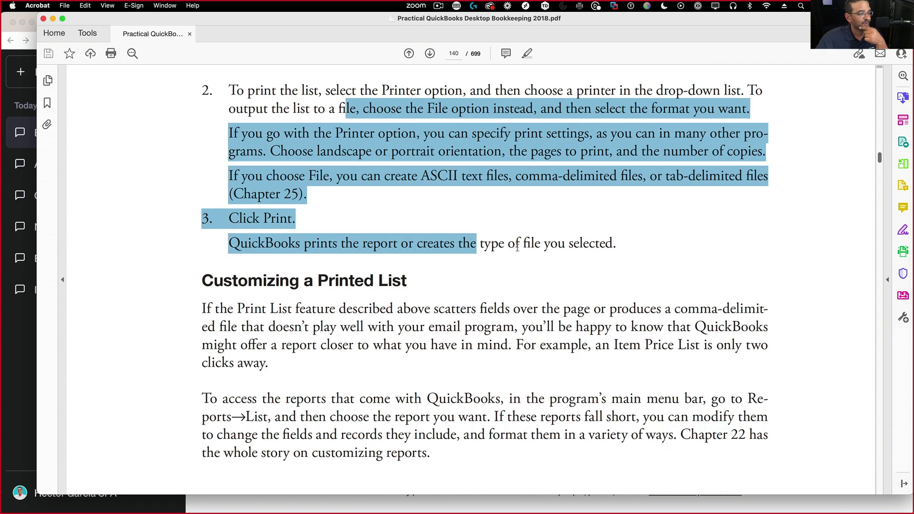
pyautogui.moveTo(879, 164); pyautogui.dragTo(883, 190)
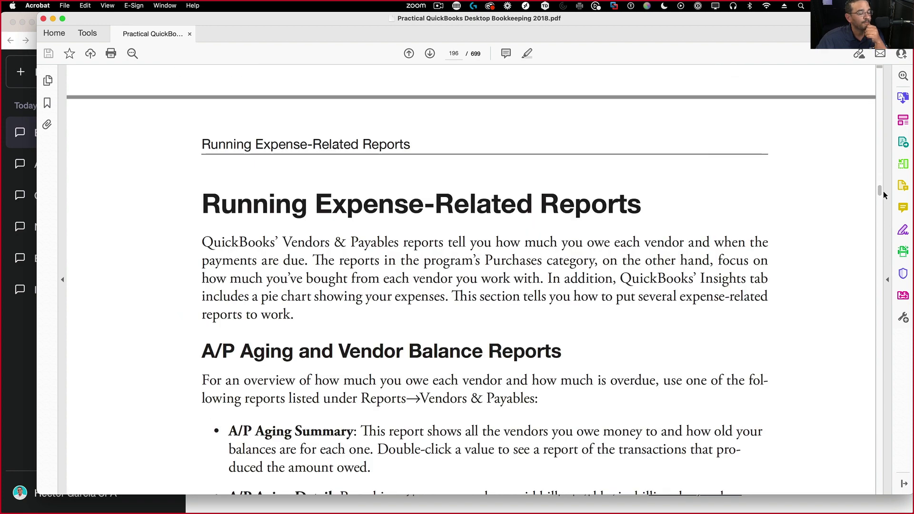
pyautogui.keyDown('shift'); pyautogui.click(627, 335); pyautogui.keyUp('shift')
pyautogui.click(623, 328)
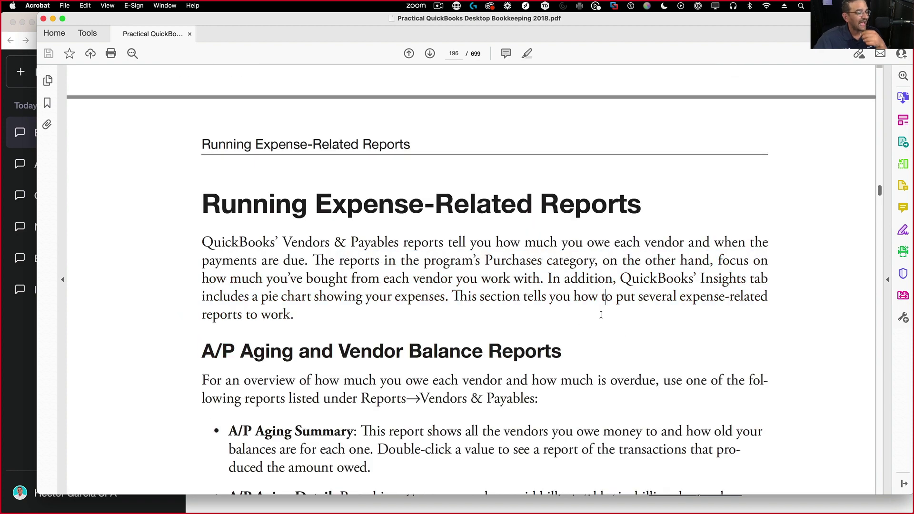
# - Scroll to page 465 and copy the phrase 'Receive Items and Enter Bill'
pyautogui.scroll(-2, 595, 321)
pyautogui.scroll(-4, 594, 322)
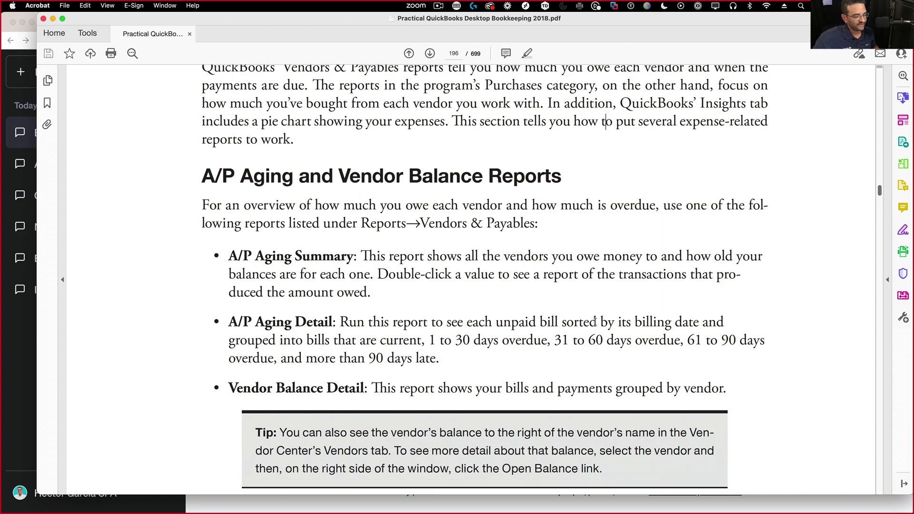
pyautogui.moveTo(879, 191); pyautogui.dragTo(878, 353)
pyautogui.scroll(-6, 432, 204)
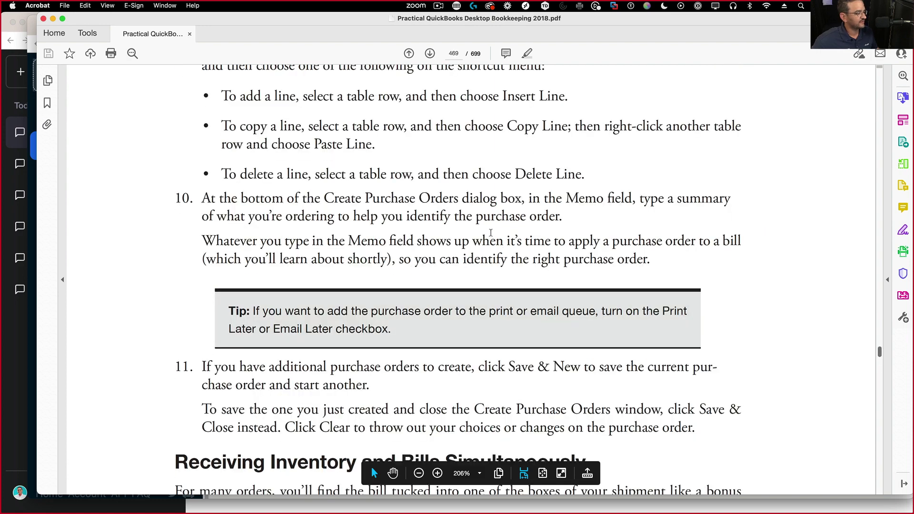
pyautogui.scroll(-3, 480, 259)
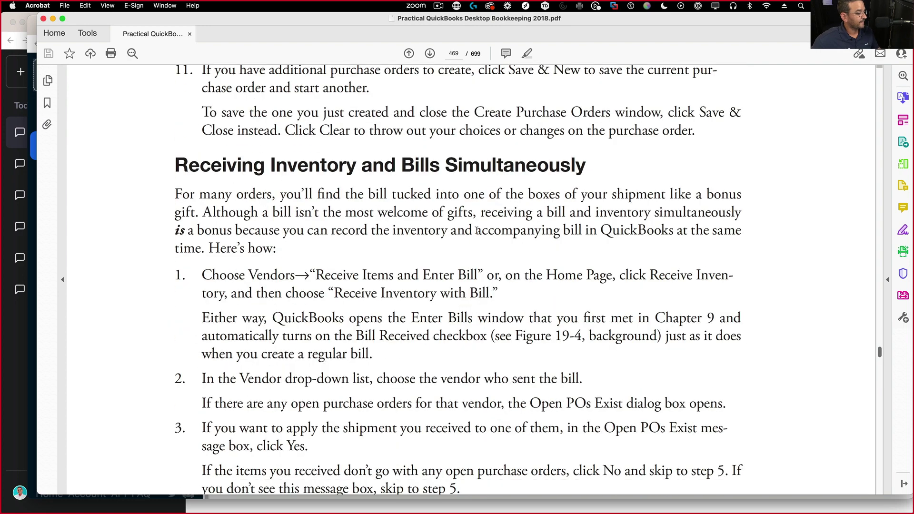
pyautogui.scroll(-1, 333, 195)
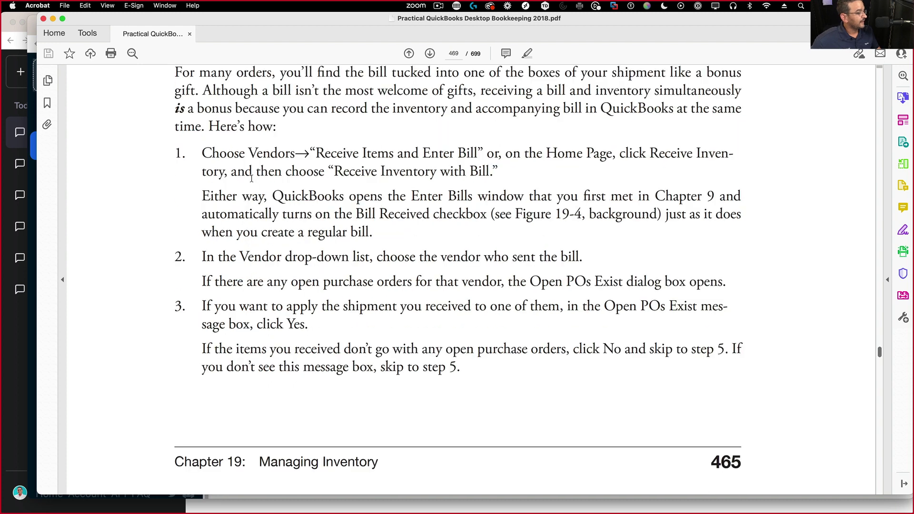
pyautogui.moveTo(425, 149); pyautogui.dragTo(477, 152)
pyautogui.rightClick(452, 152)
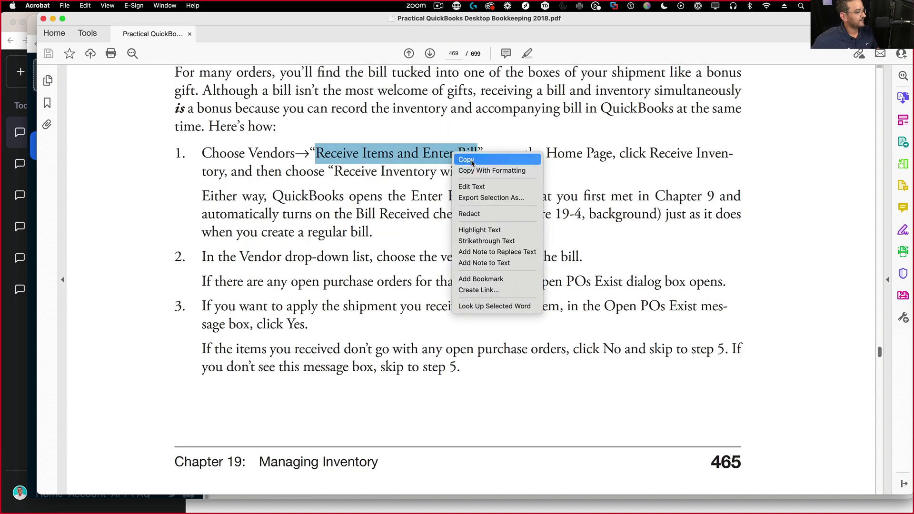
pyautogui.click(463, 155)
# - Ask the QuickBooks chat 'why would I "Receive Items and Enter Bill"'
pyautogui.press('super+Tab')
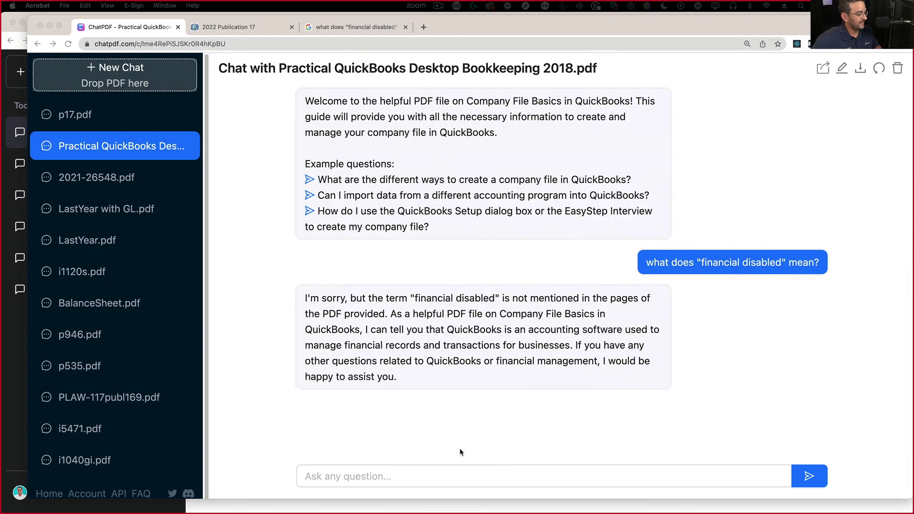
pyautogui.click(355, 476)
pyautogui.write('why wou')
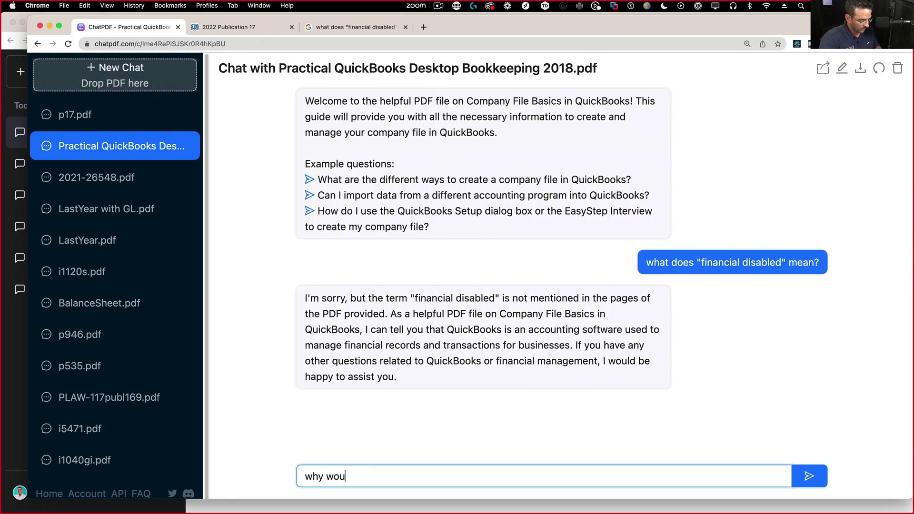
pyautogui.write('ld I "')
pyautogui.press('super+v')
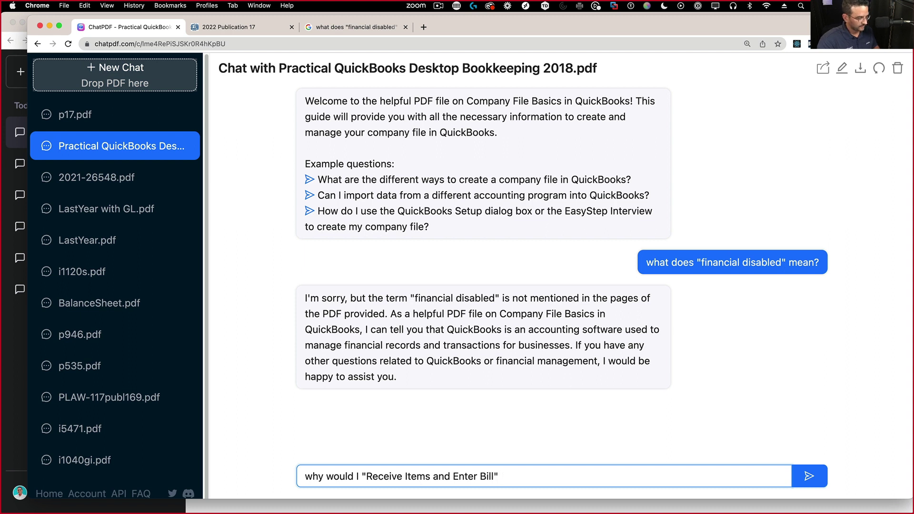
pyautogui.write('"')
pyautogui.press('Return')
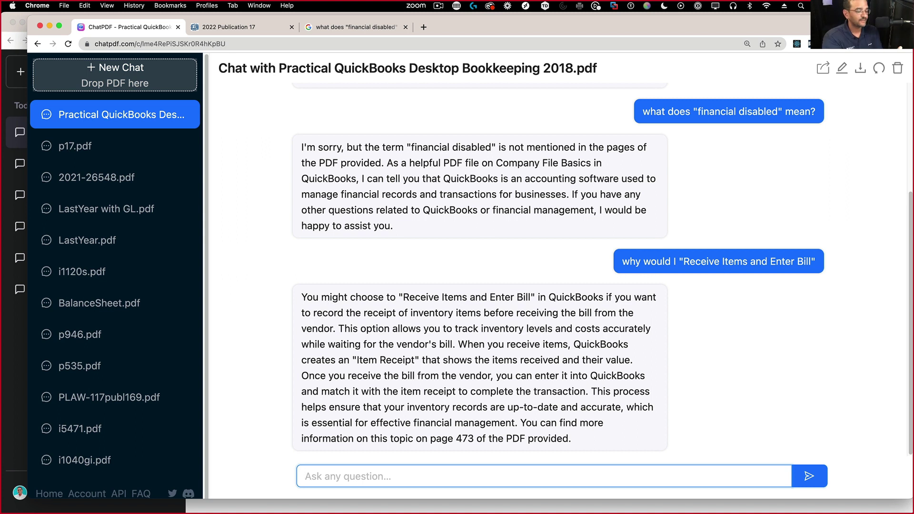
# - Highlight the cited page 473 and the Receive Items and Enter Bill phrase in the answer
pyautogui.moveTo(456, 438); pyautogui.dragTo(477, 440)
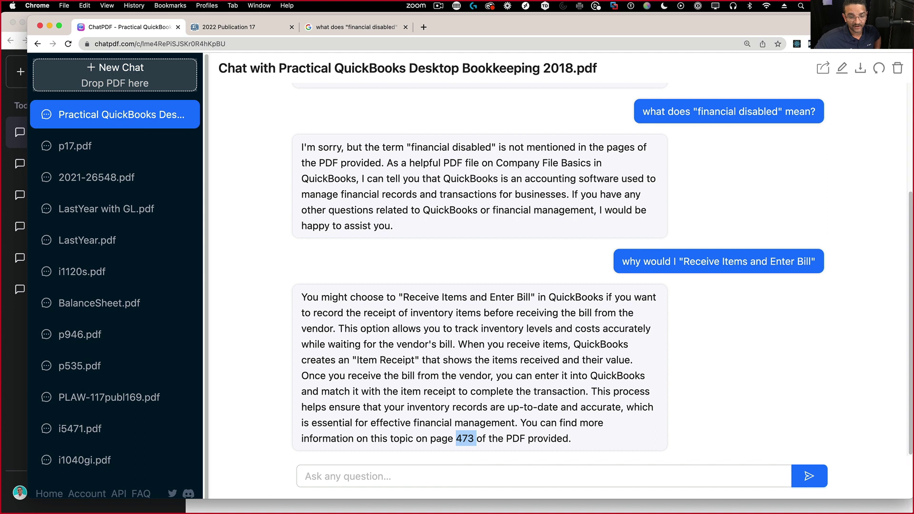
pyautogui.press('super+space')
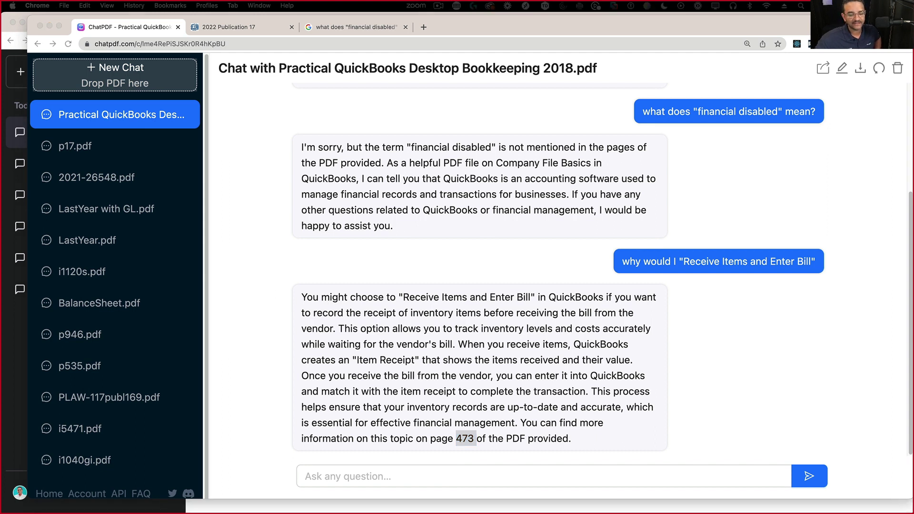
pyautogui.press('Escape')
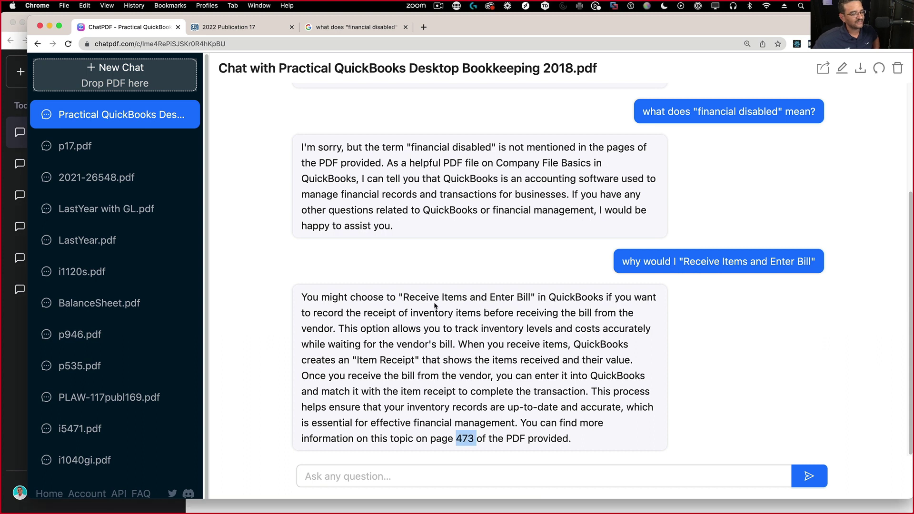
pyautogui.moveTo(409, 297); pyautogui.dragTo(532, 299)
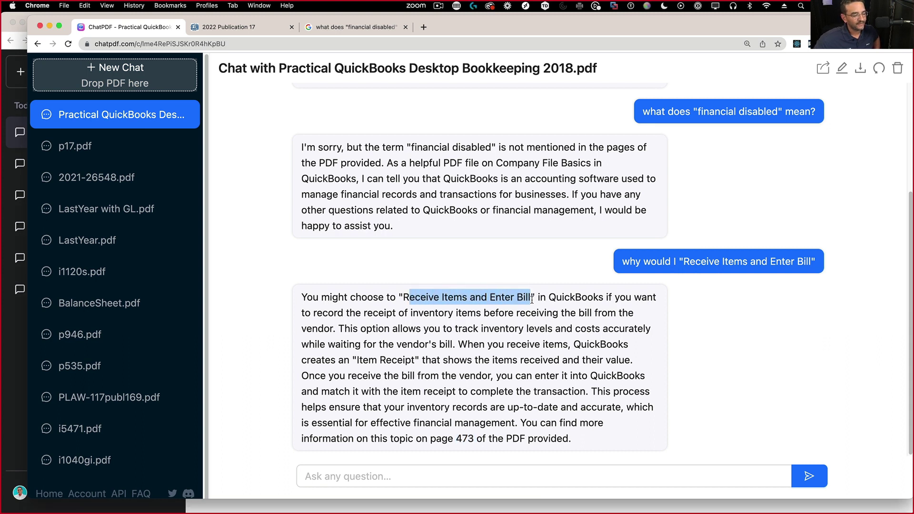
pyautogui.click(488, 339)
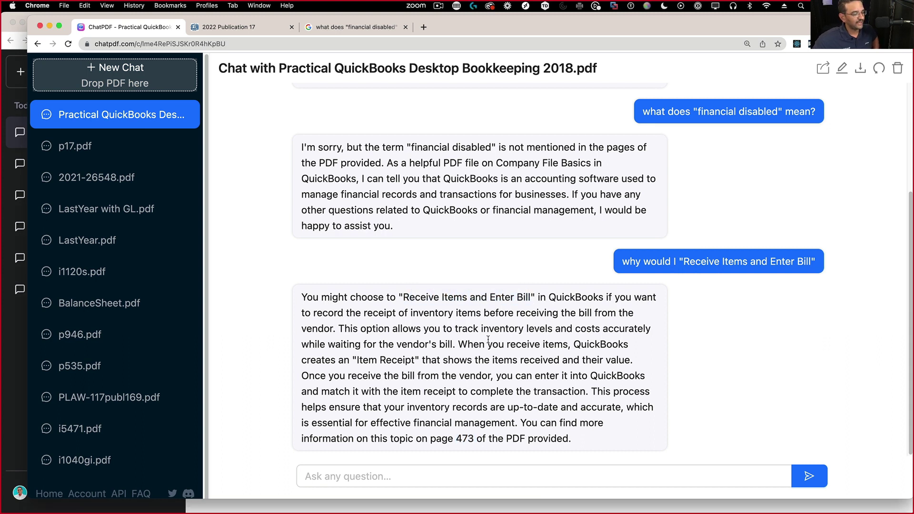
pyautogui.click(342, 476)
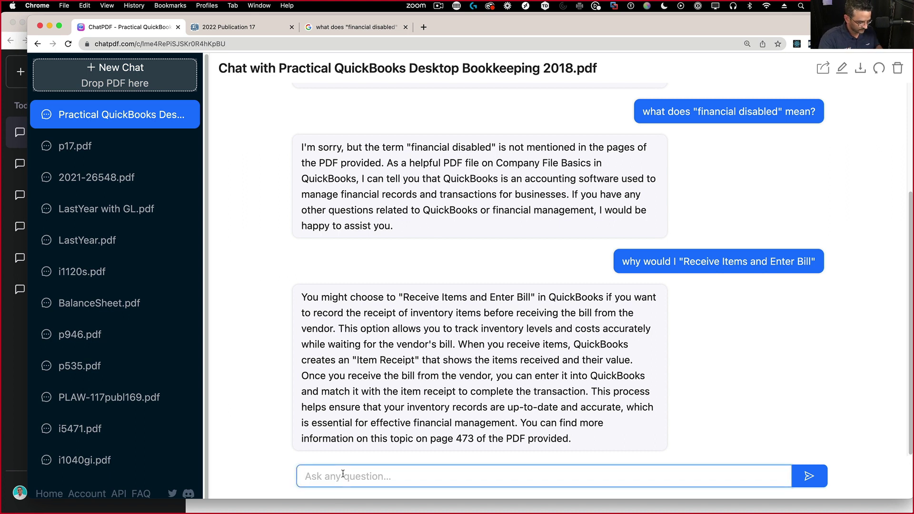
# - Ask 'receiving bills with items, what is that for?' after copying that phrase, then return to Acrobat
pyautogui.write('rece')
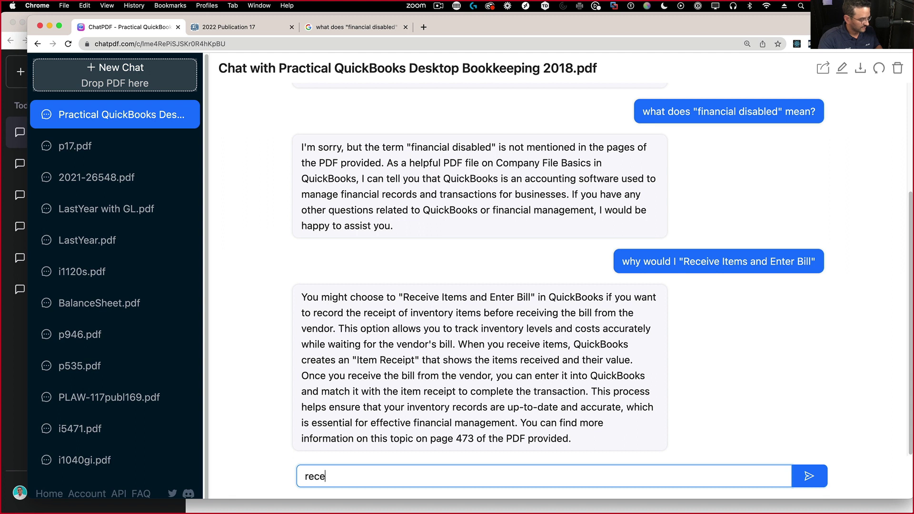
pyautogui.write('iving bills ')
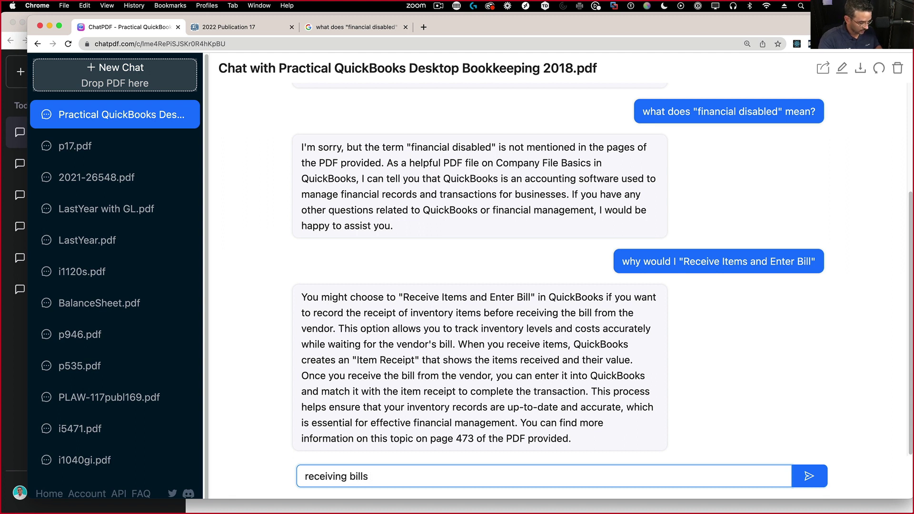
pyautogui.write('with items')
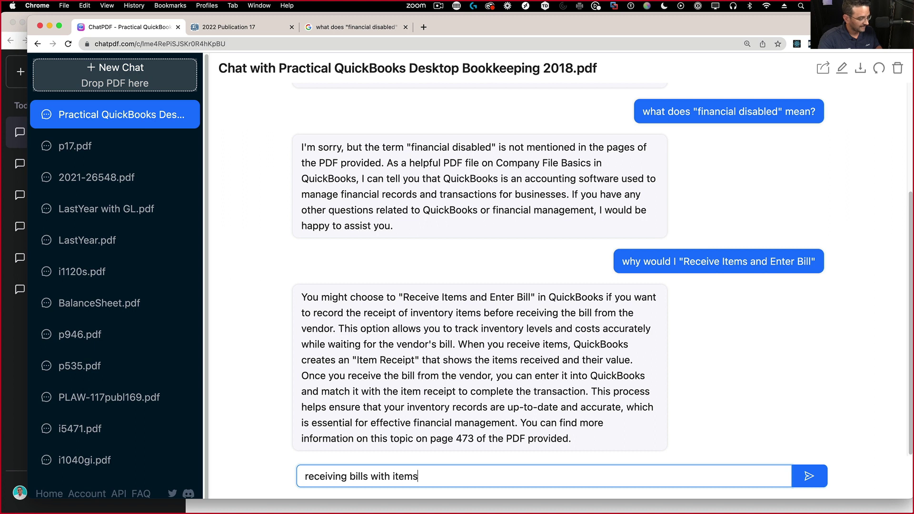
pyautogui.write(', what is t')
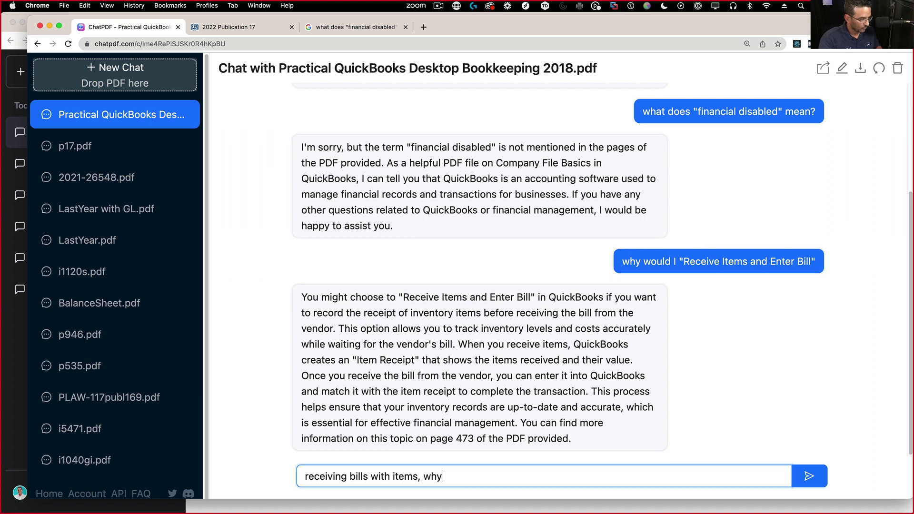
pyautogui.write('hat for?')
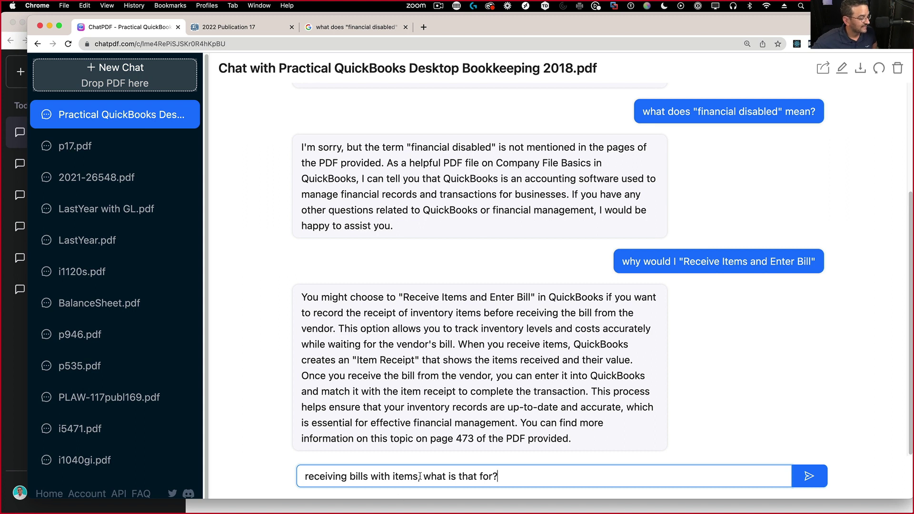
pyautogui.moveTo(418, 476); pyautogui.dragTo(301, 481)
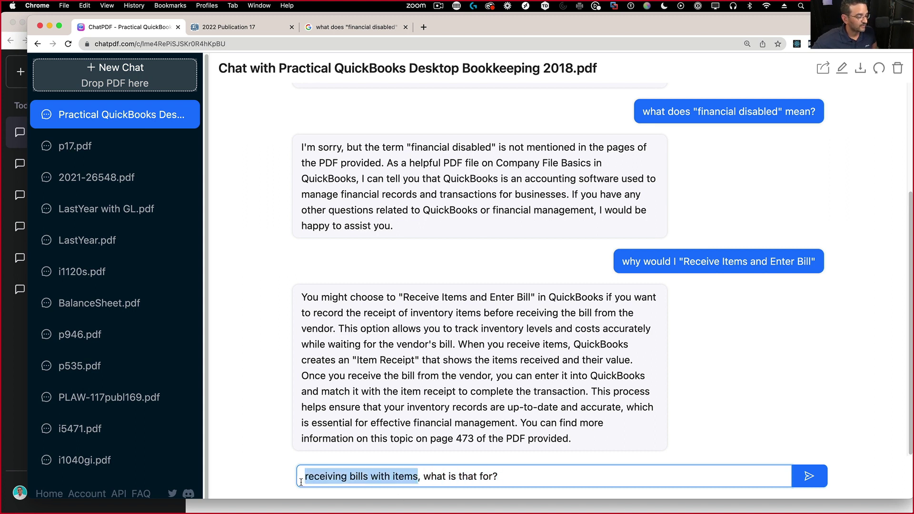
pyautogui.rightClick(353, 480)
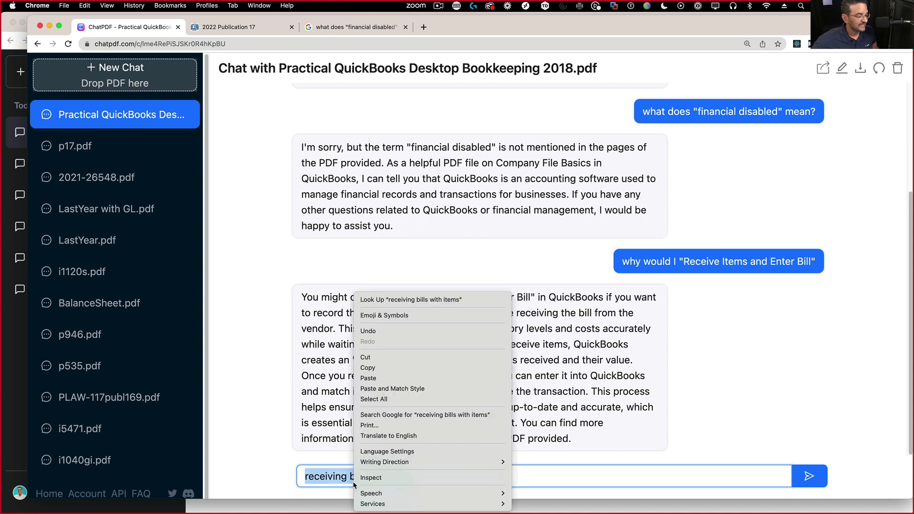
pyautogui.click(386, 370)
pyautogui.click(809, 475)
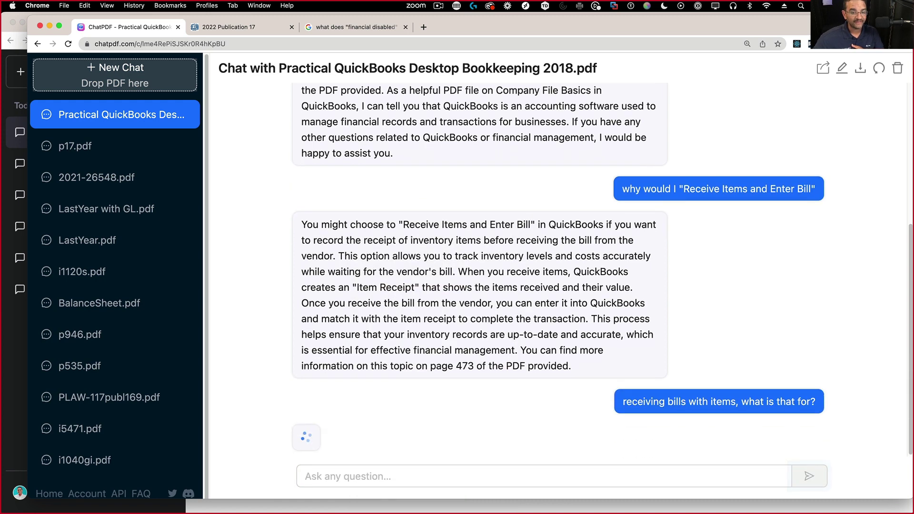
pyautogui.press('super+Tab')
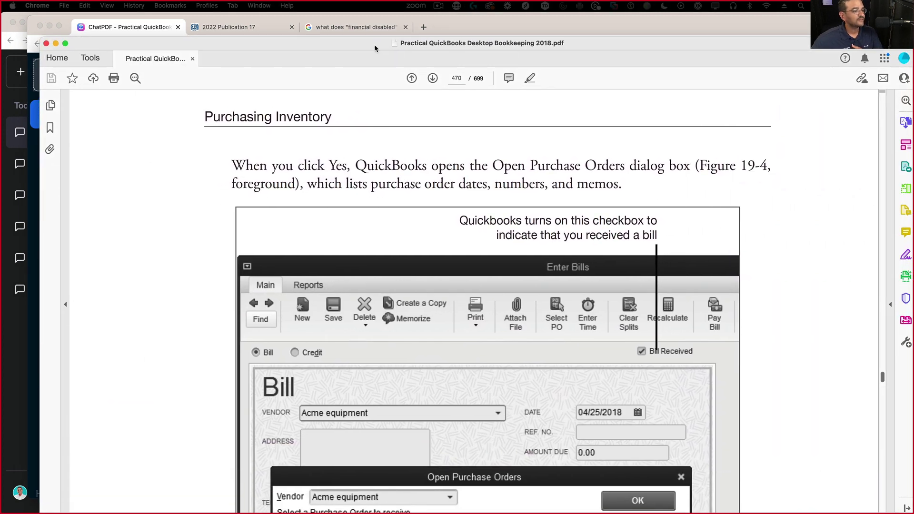
# - Find 'receiving bills with items' in the QuickBooks PDF, confirm no matches, and minimize Acrobat
pyautogui.press('super+f')
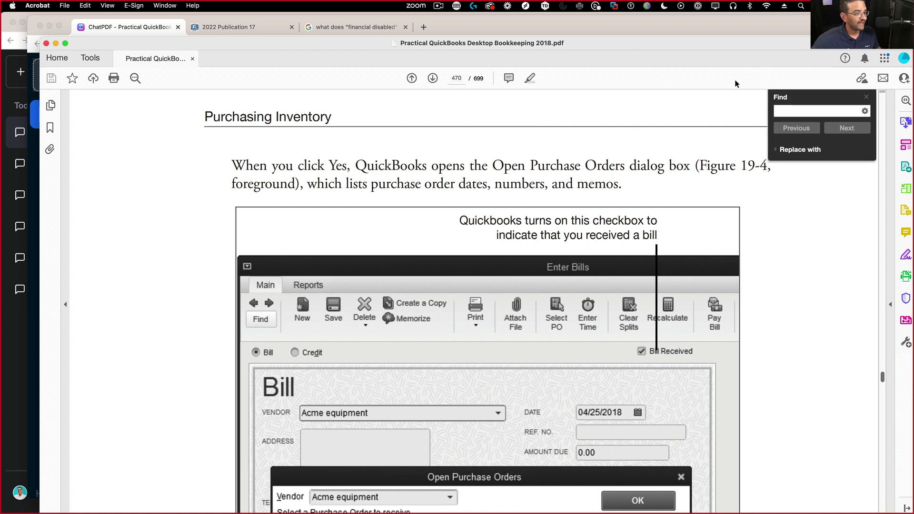
pyautogui.write('receiving bills with items')
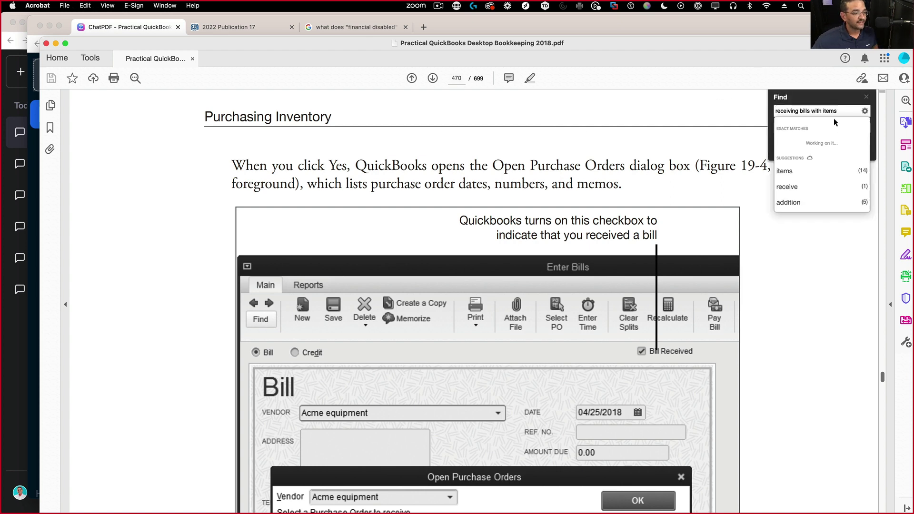
pyautogui.click(846, 127)
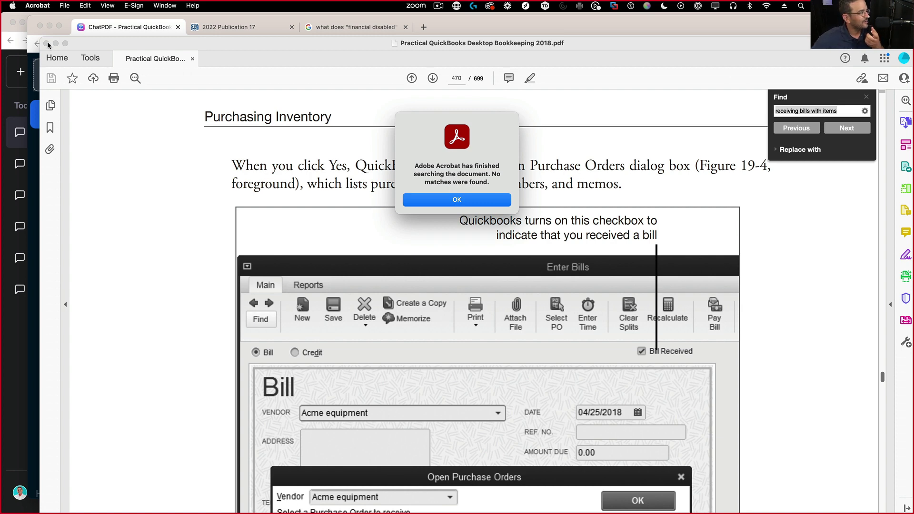
pyautogui.click(423, 199)
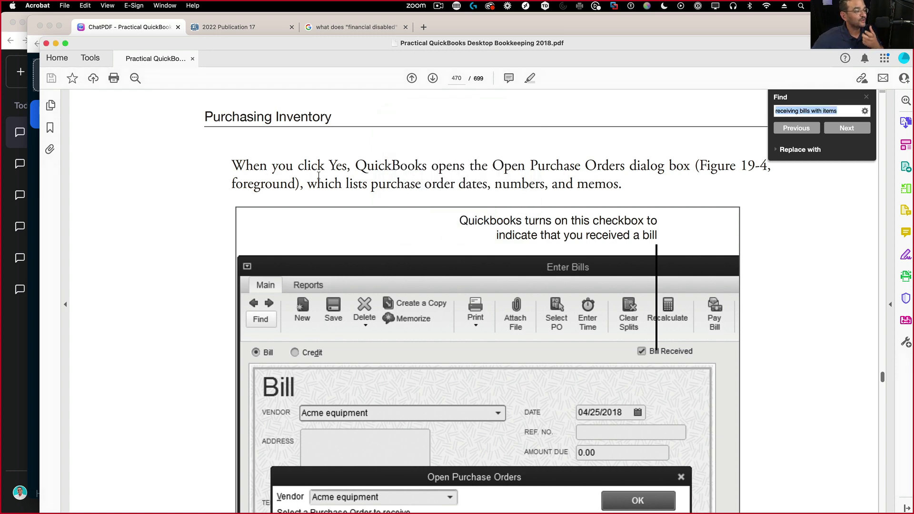
pyautogui.click(56, 44)
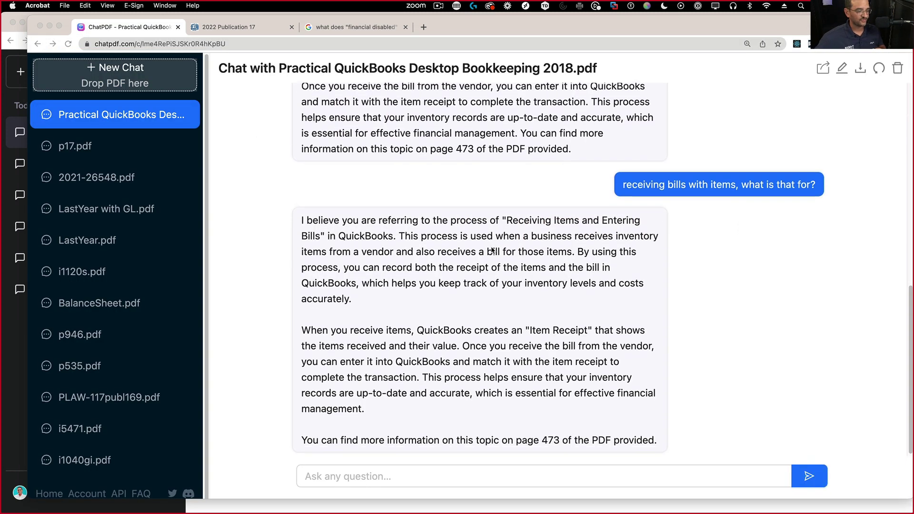
# - Read the page-473 answer on Receiving Items and Entering Bills, then close ChatPDF for the ChatGPT for Accountants slides
pyautogui.click(650, 178)
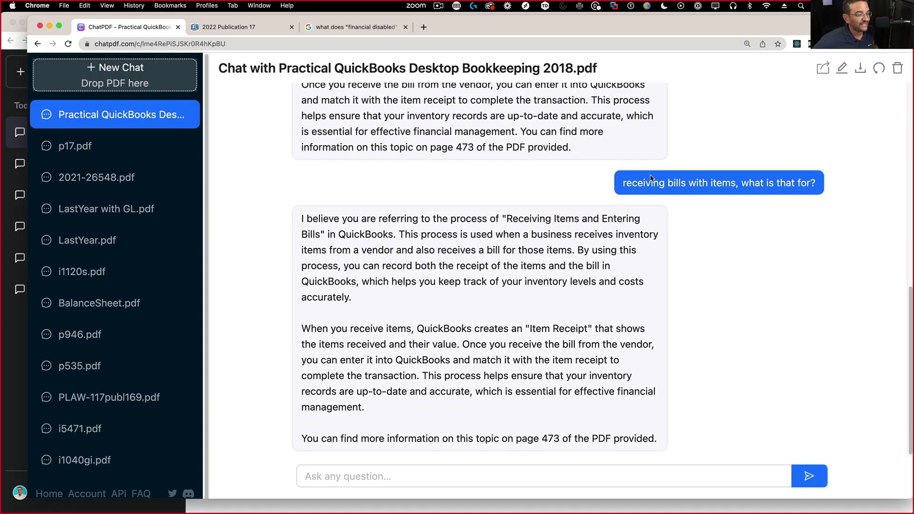
pyautogui.moveTo(621, 186); pyautogui.dragTo(817, 187)
pyautogui.click(464, 228)
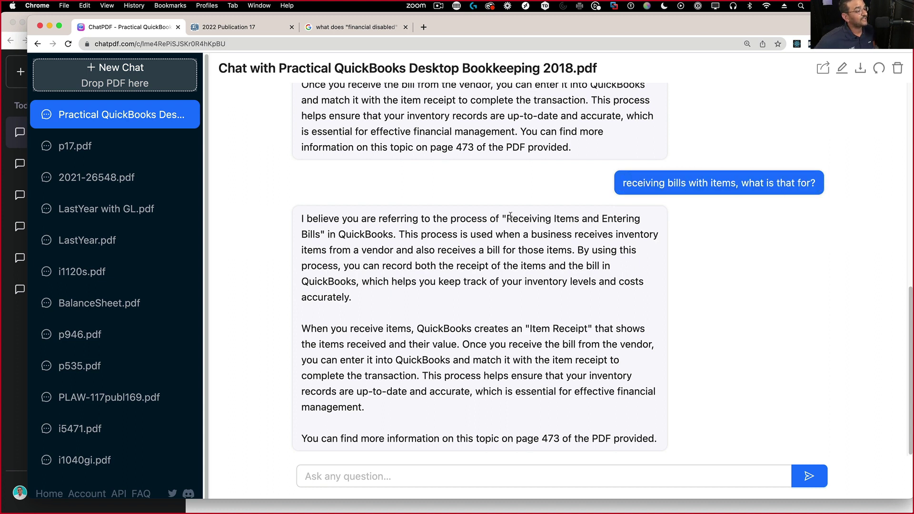
pyautogui.moveTo(497, 219); pyautogui.dragTo(470, 235)
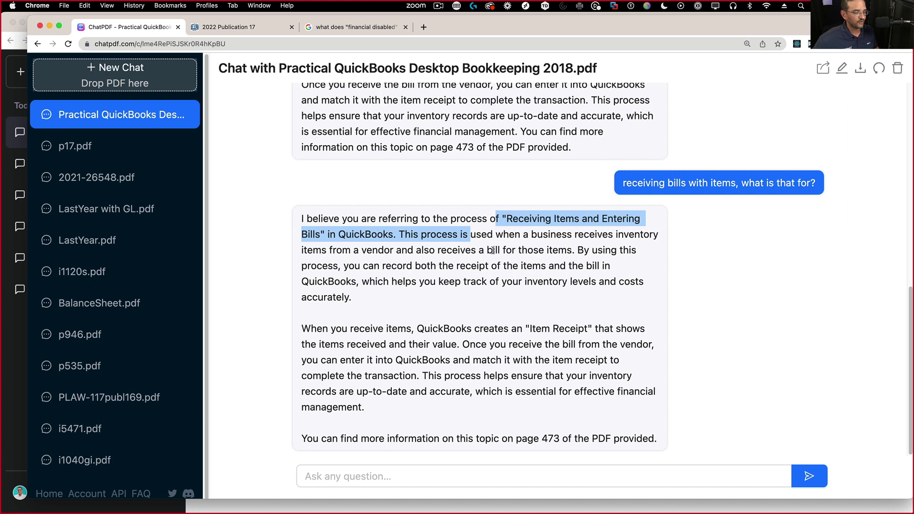
pyautogui.click(491, 252)
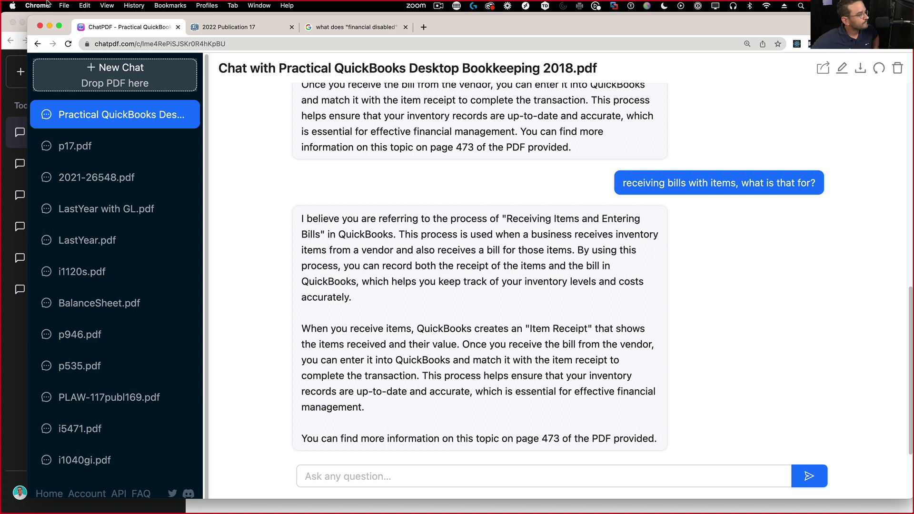
pyautogui.click(40, 27)
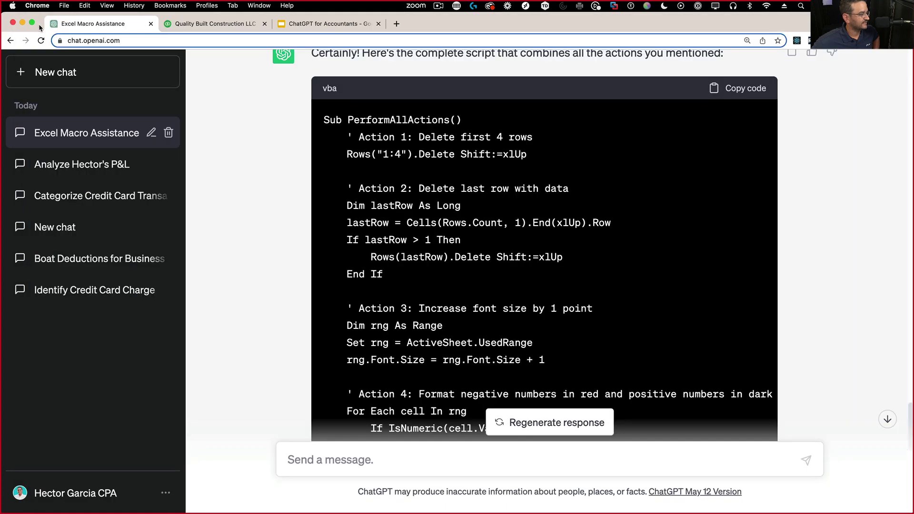
pyautogui.click(314, 24)
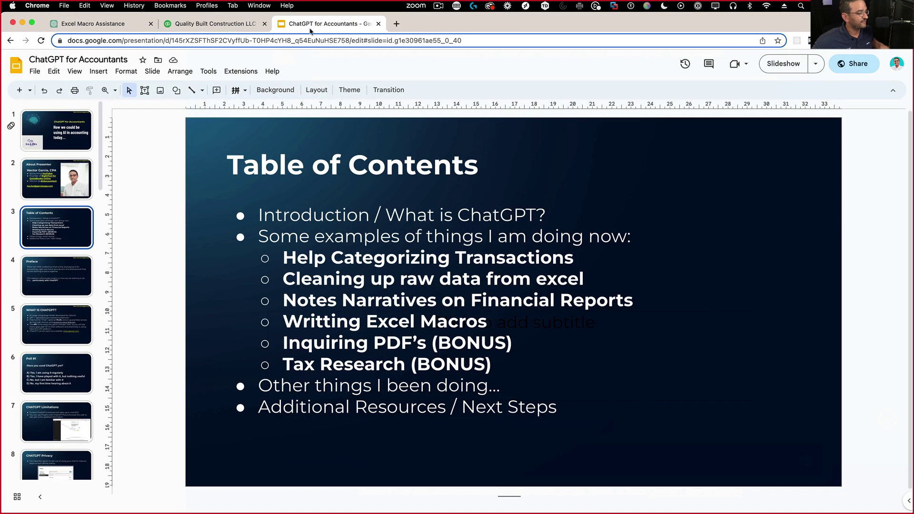